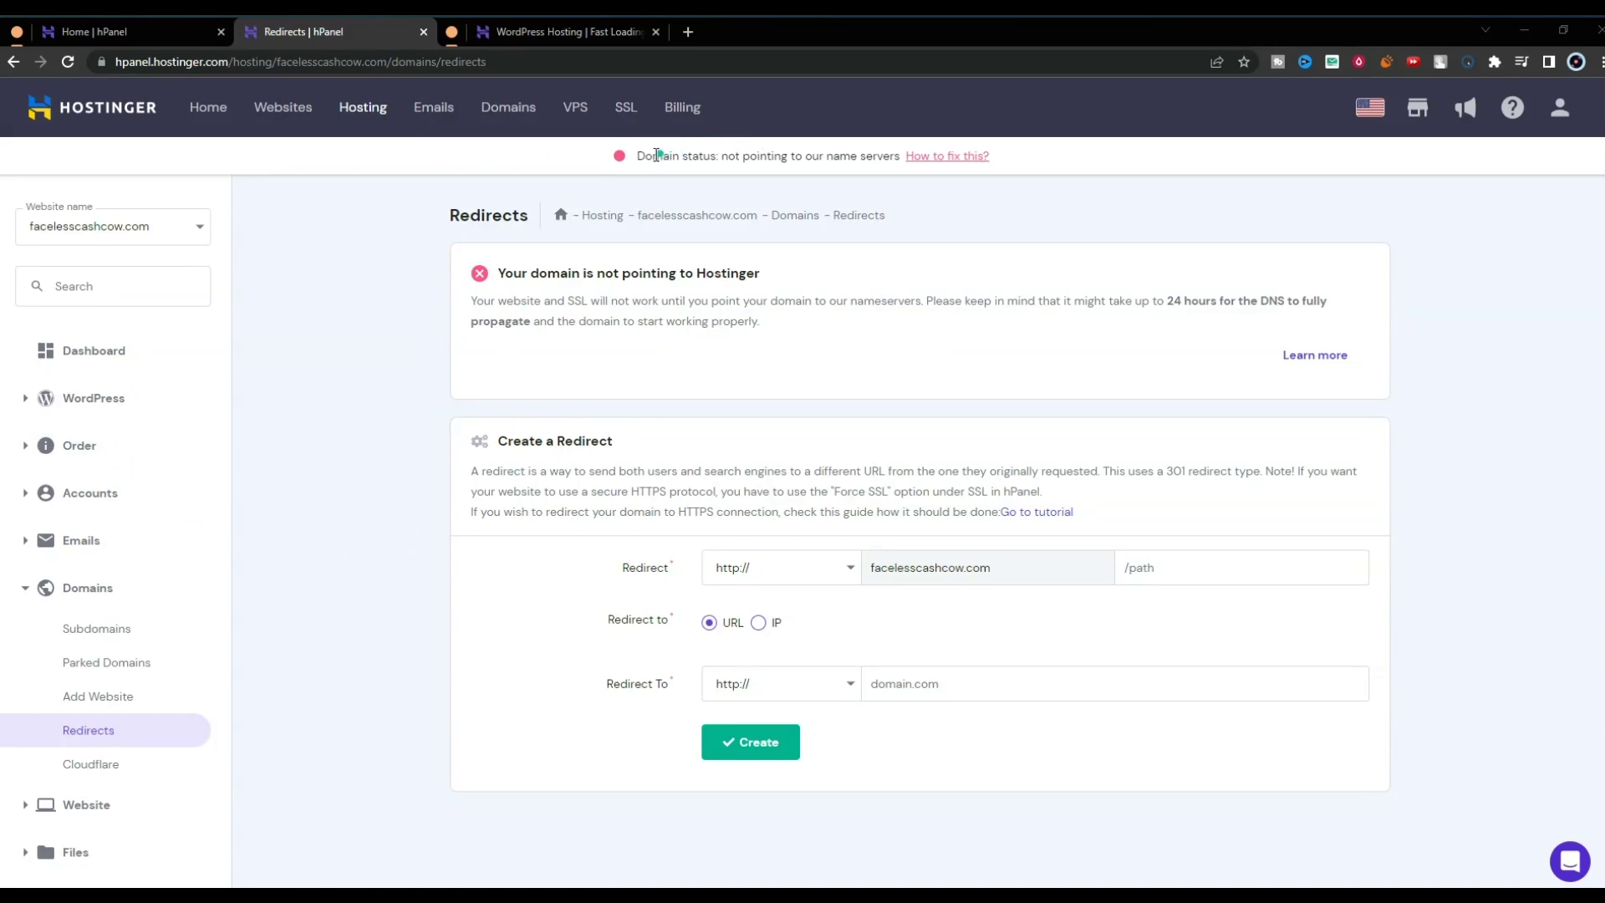
Step: Review the 'not pointing to our name servers' warning for the domain
mouse_move(639, 156)
left_mouse_down()
mouse_move(904, 158)
mouse_move(890, 150)
left_mouse_up()
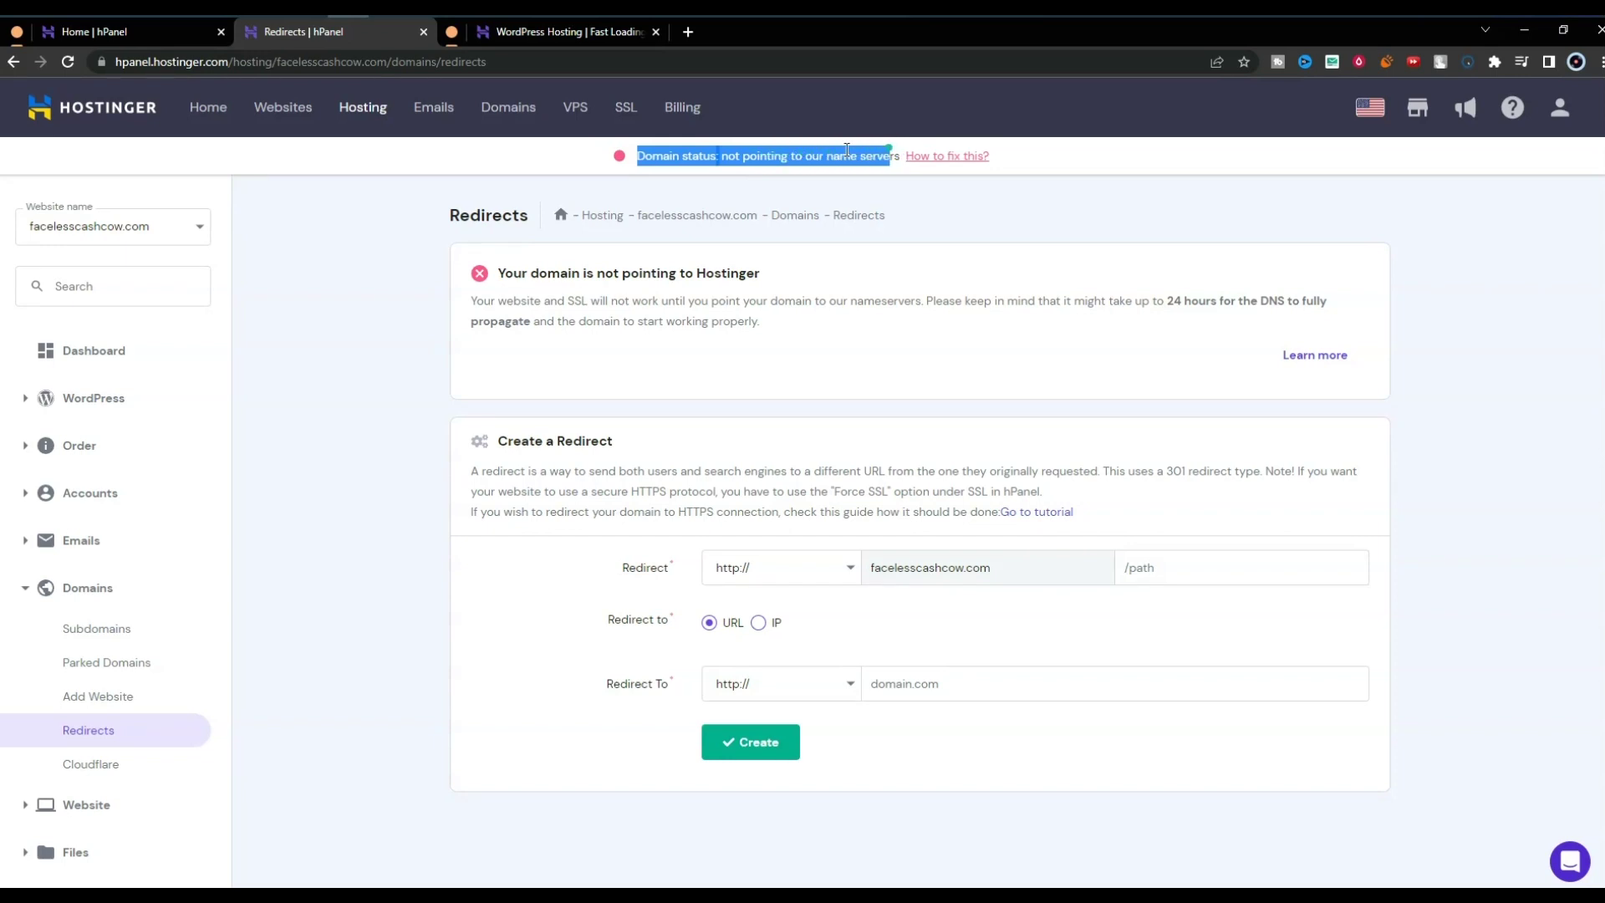
left_click(821, 152)
triple_click(721, 152)
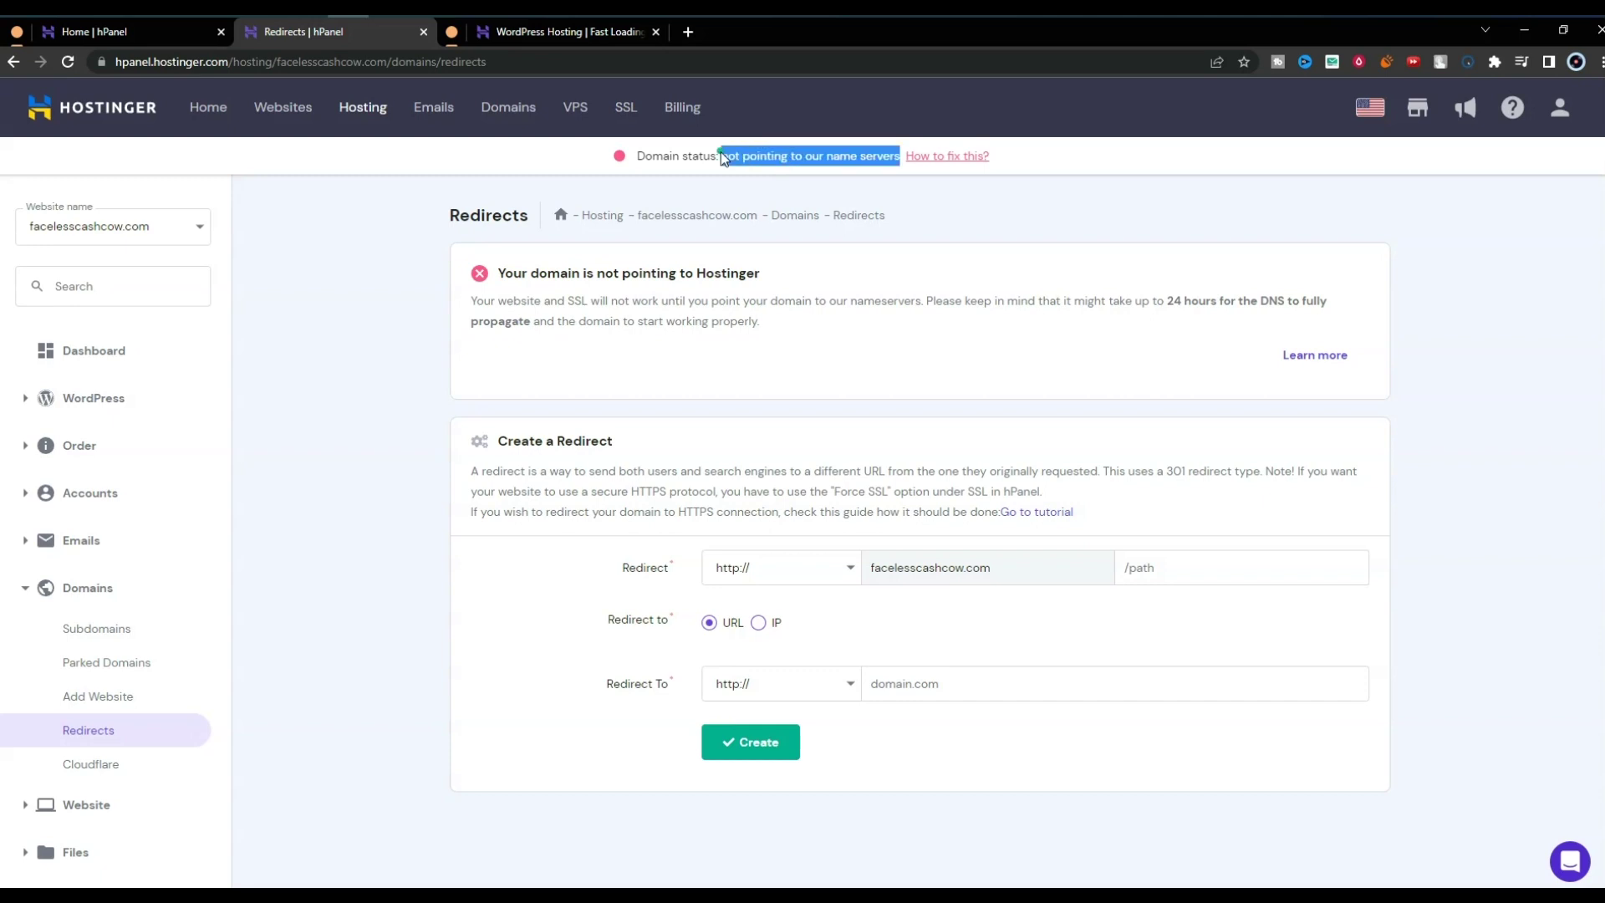
left_click(721, 151)
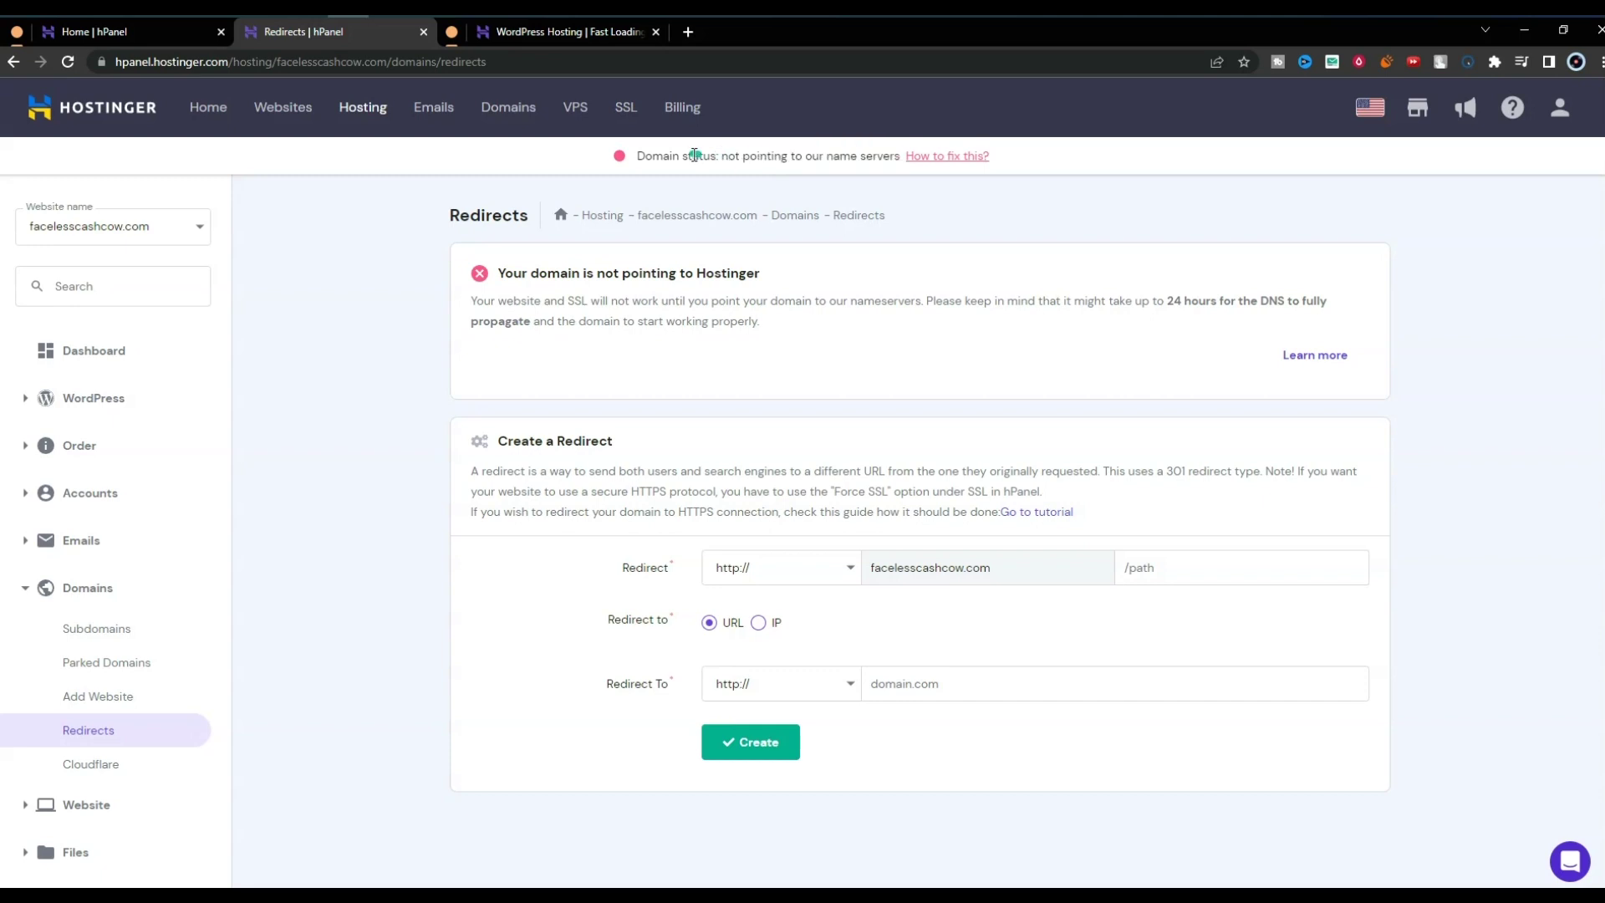
left_click_drag(639, 154, 900, 160)
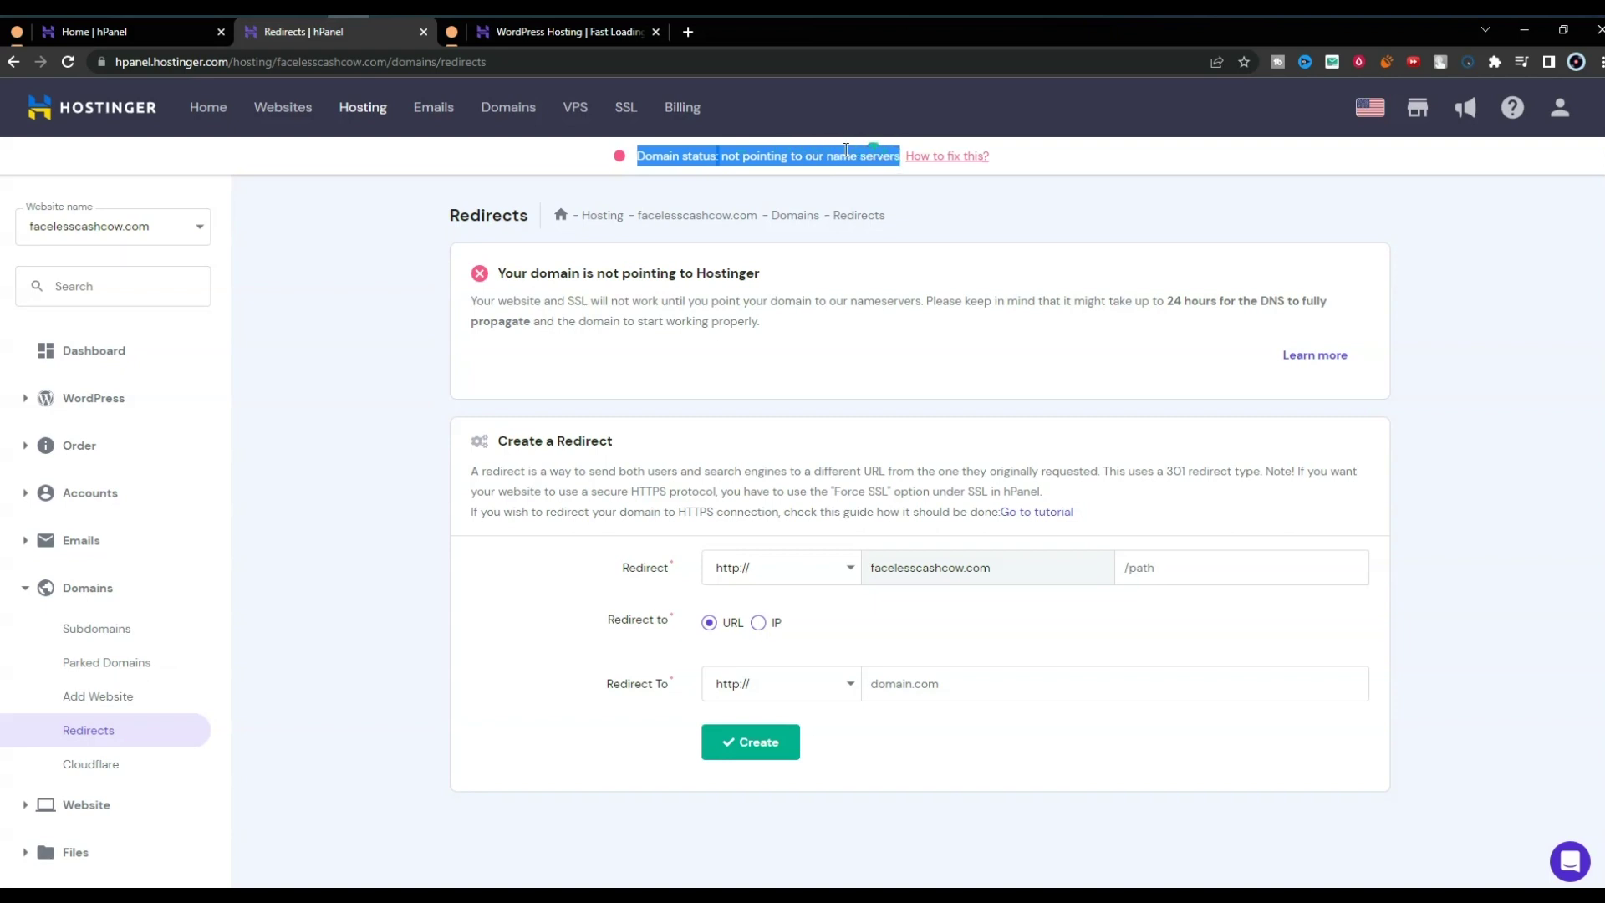
left_click(748, 184)
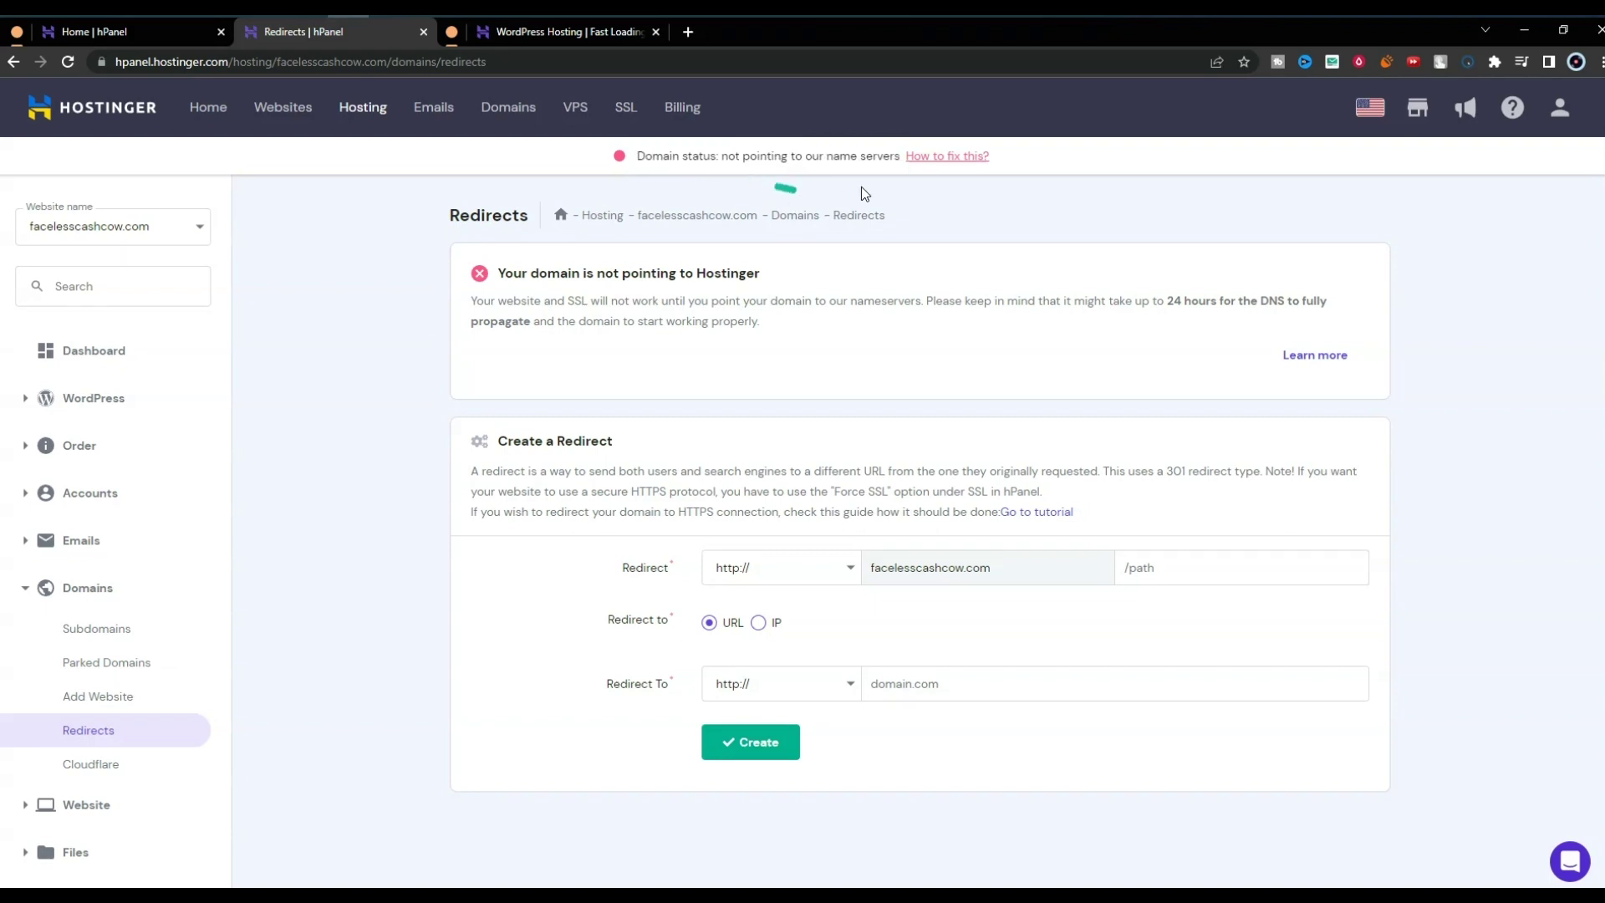
Step: Start the 'How to fix this?' activation guide for facelesscashcow.com
left_click(930, 162)
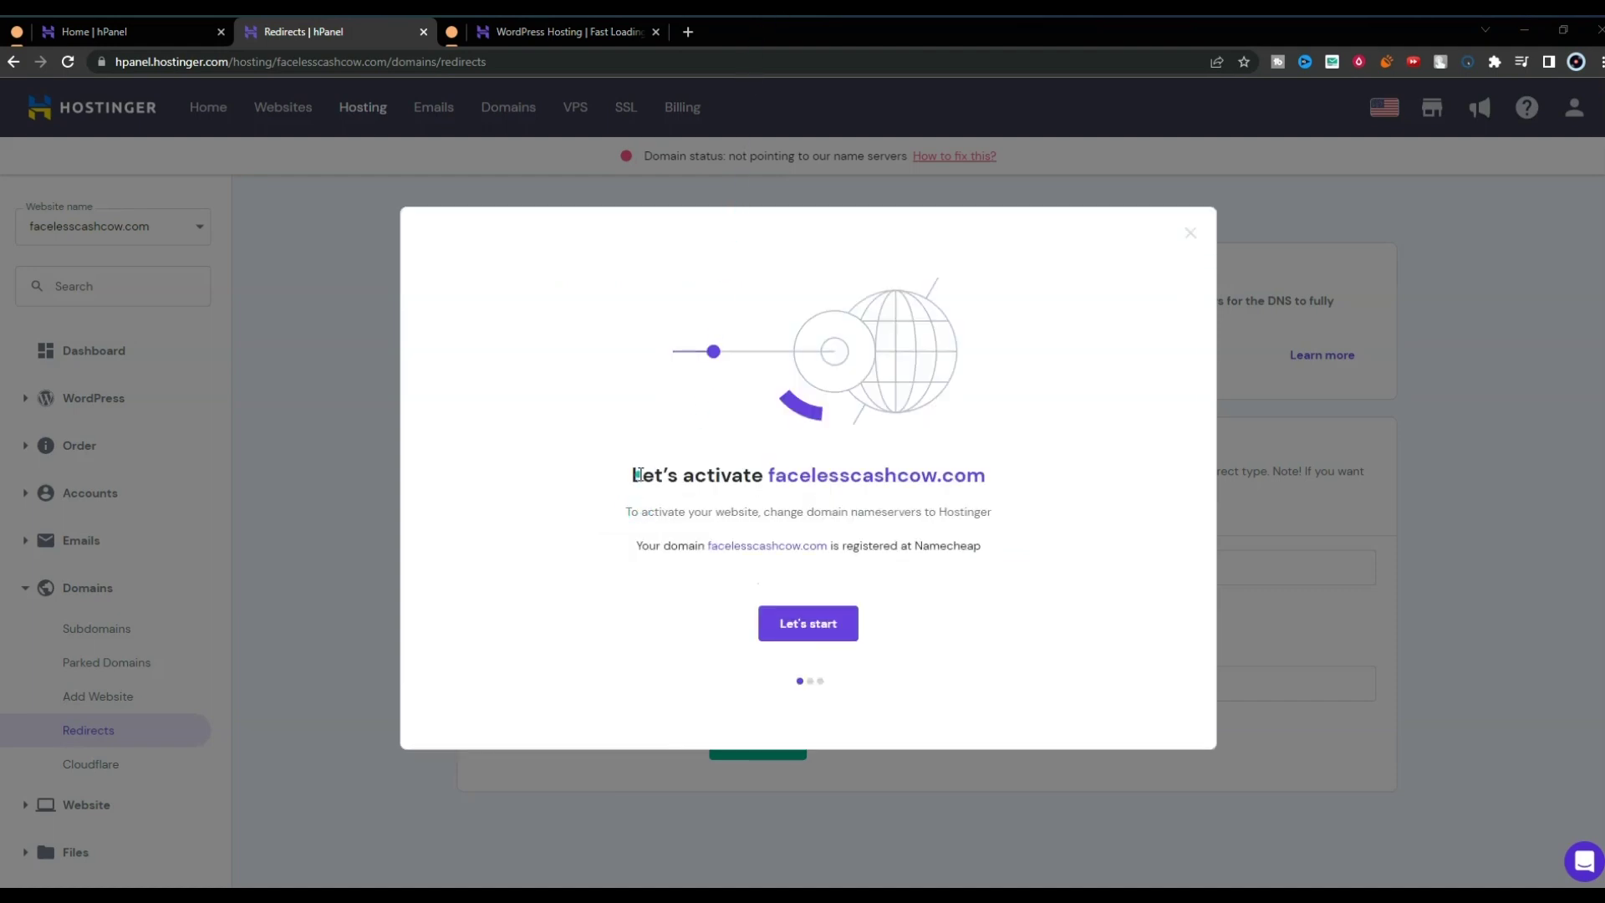
left_click_drag(637, 474, 1015, 484)
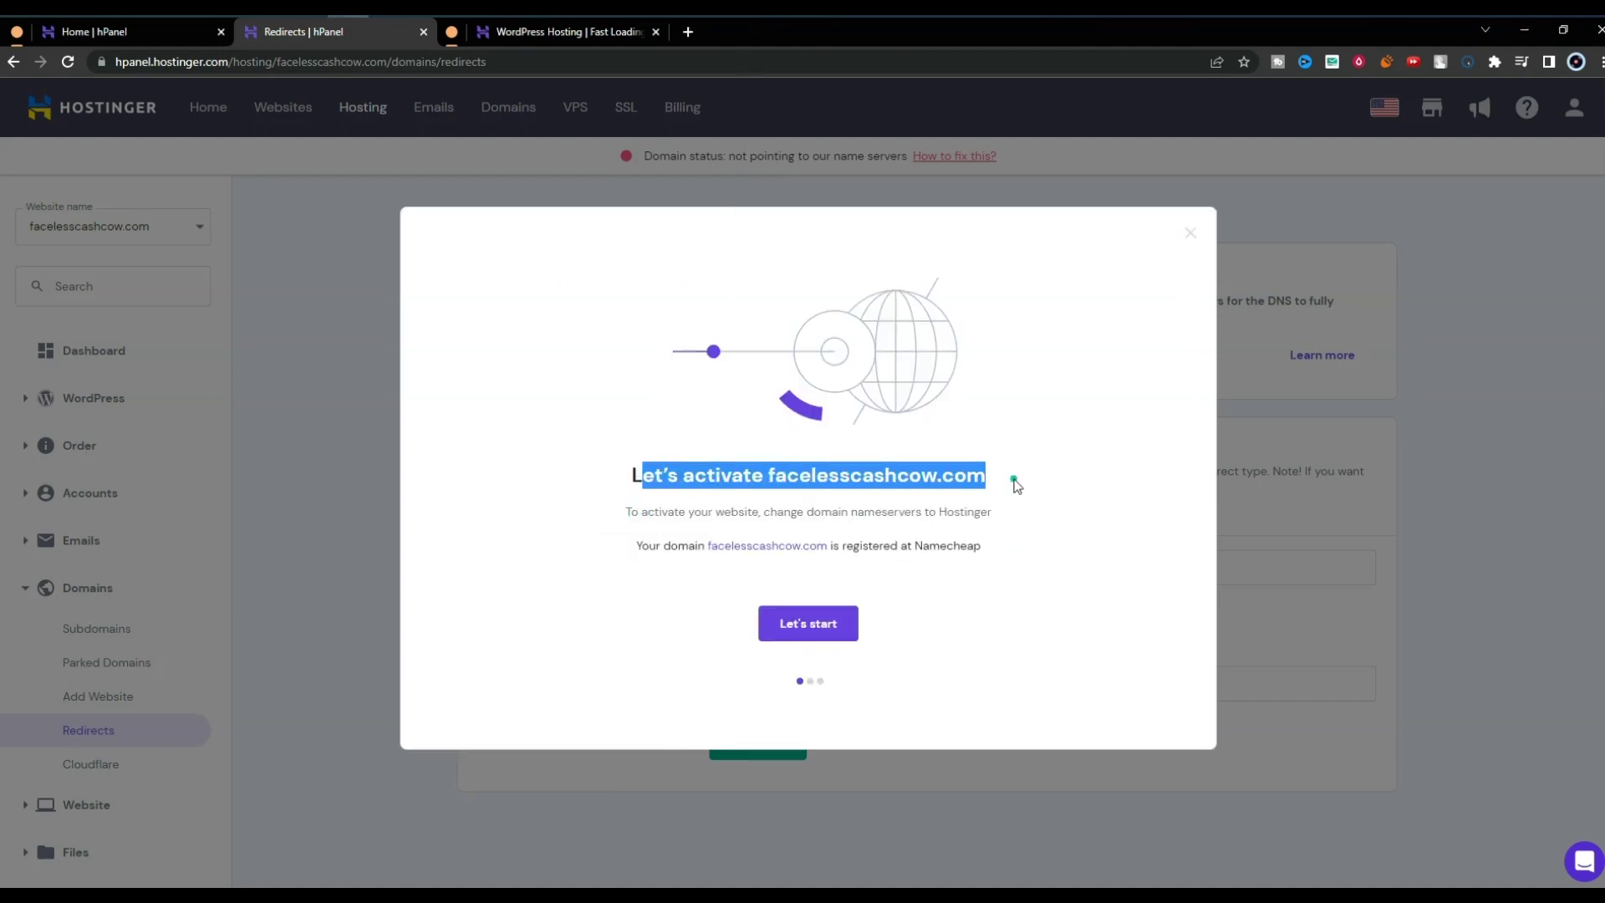
left_click(1015, 484)
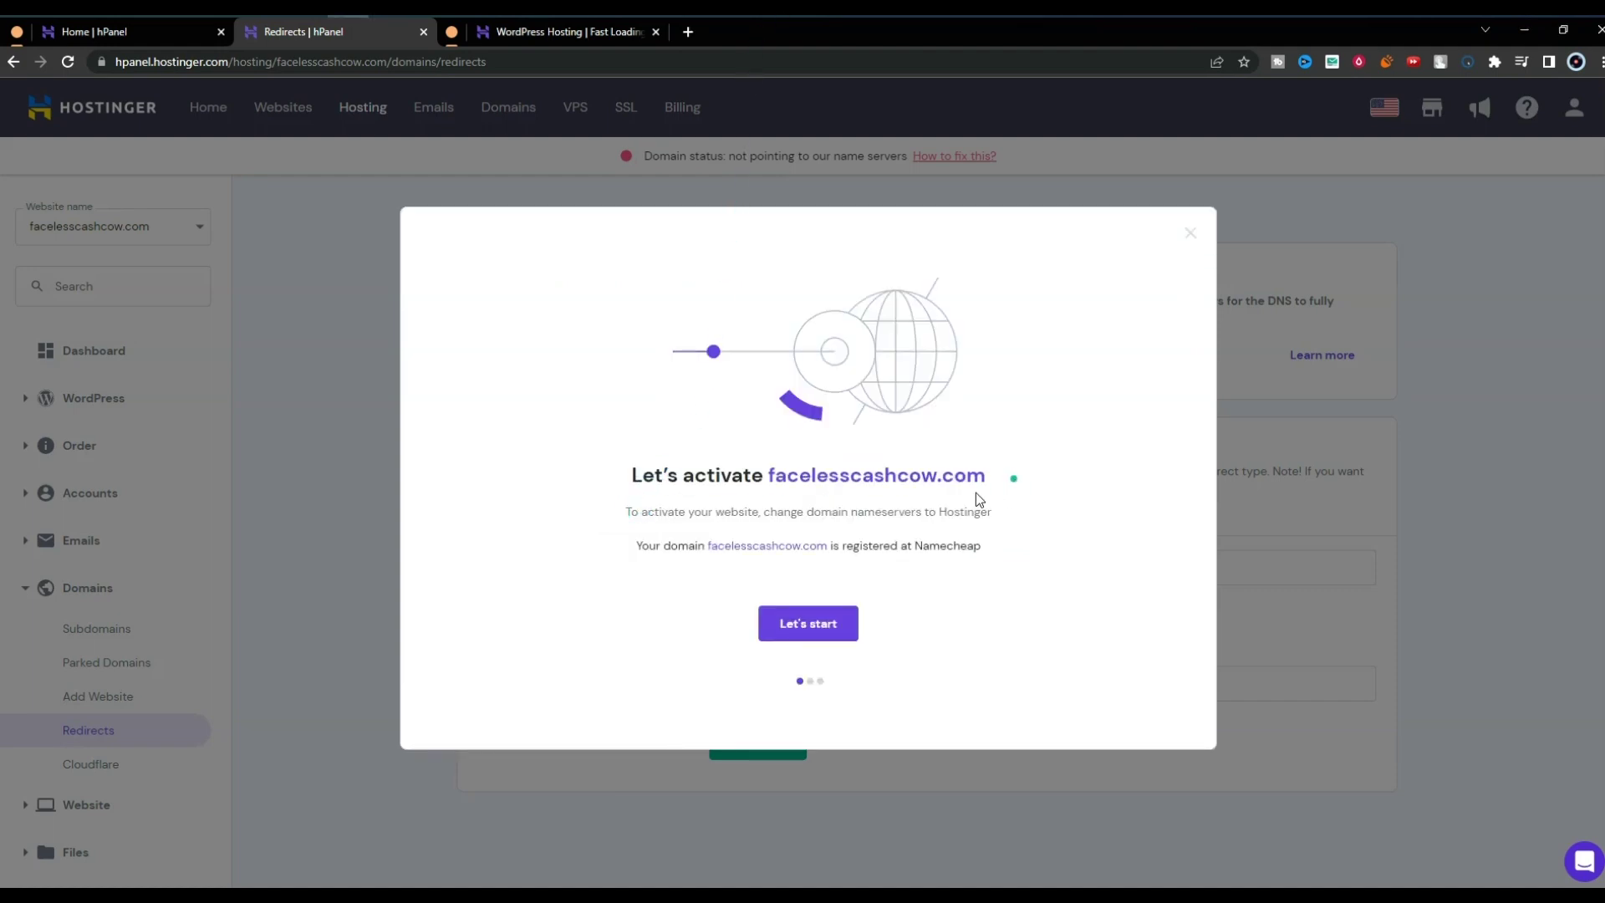
left_click(809, 631)
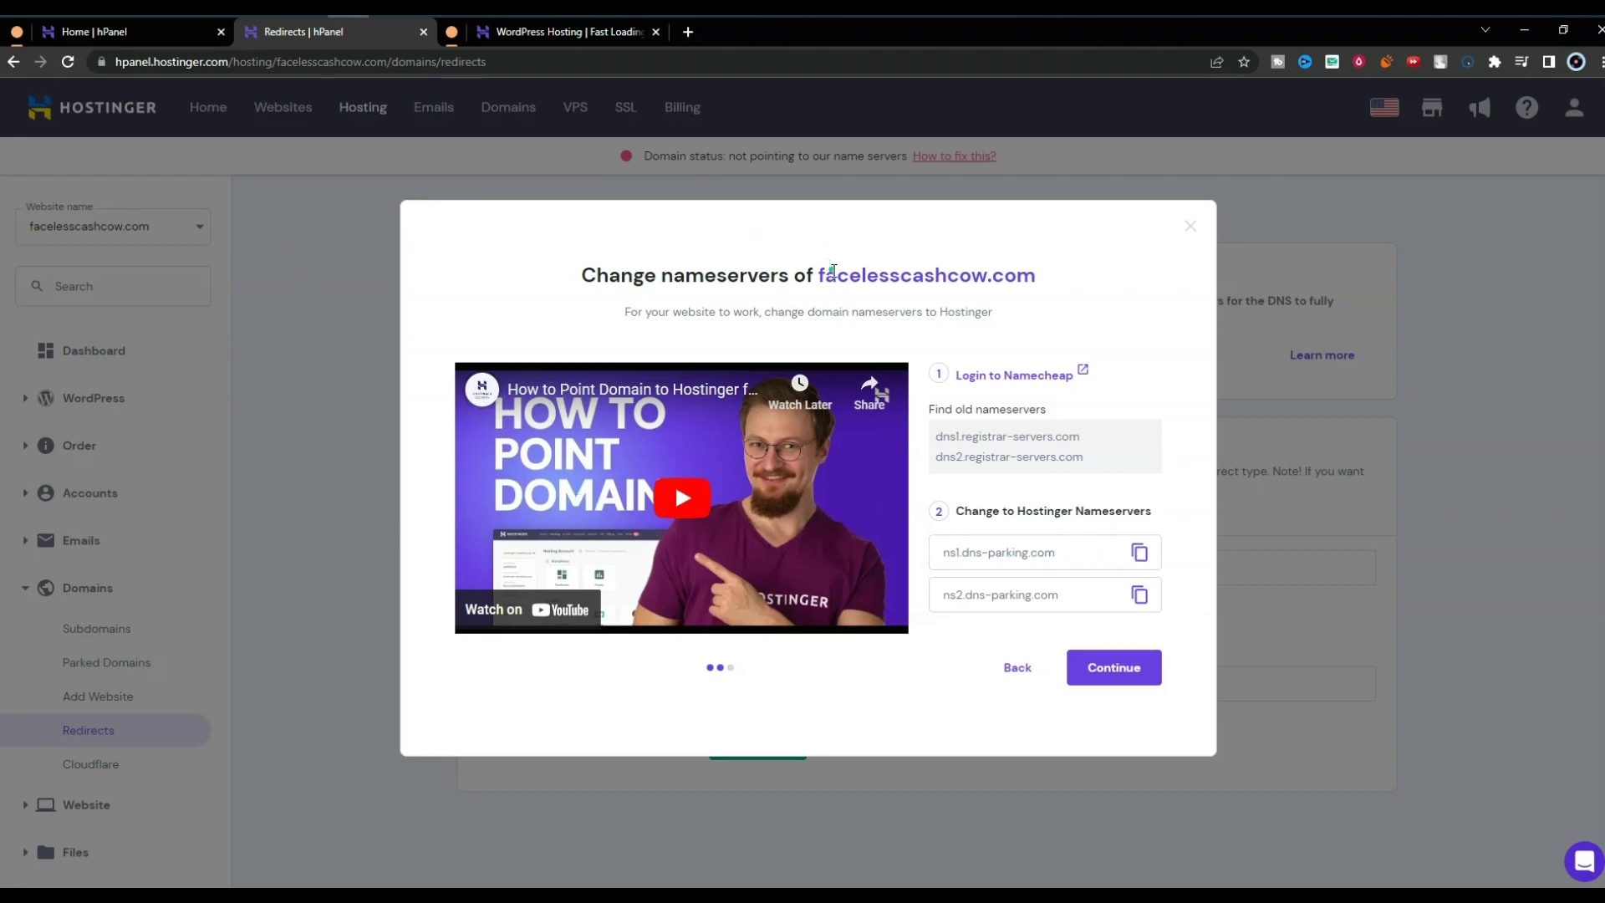
left_click_drag(816, 274, 1063, 276)
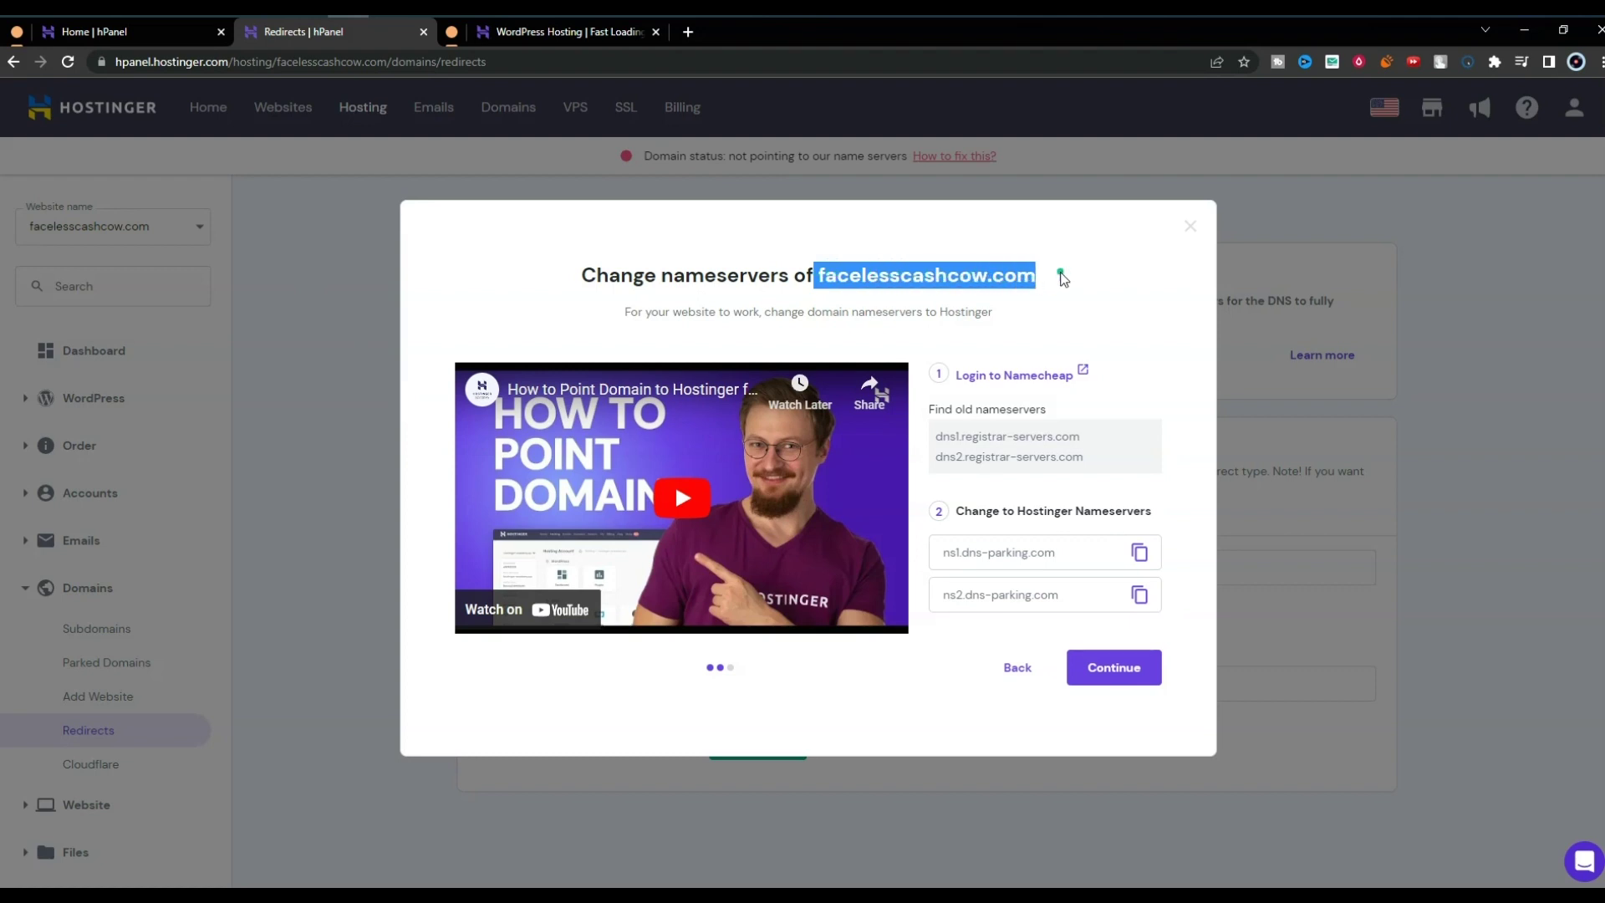
left_click(1061, 276)
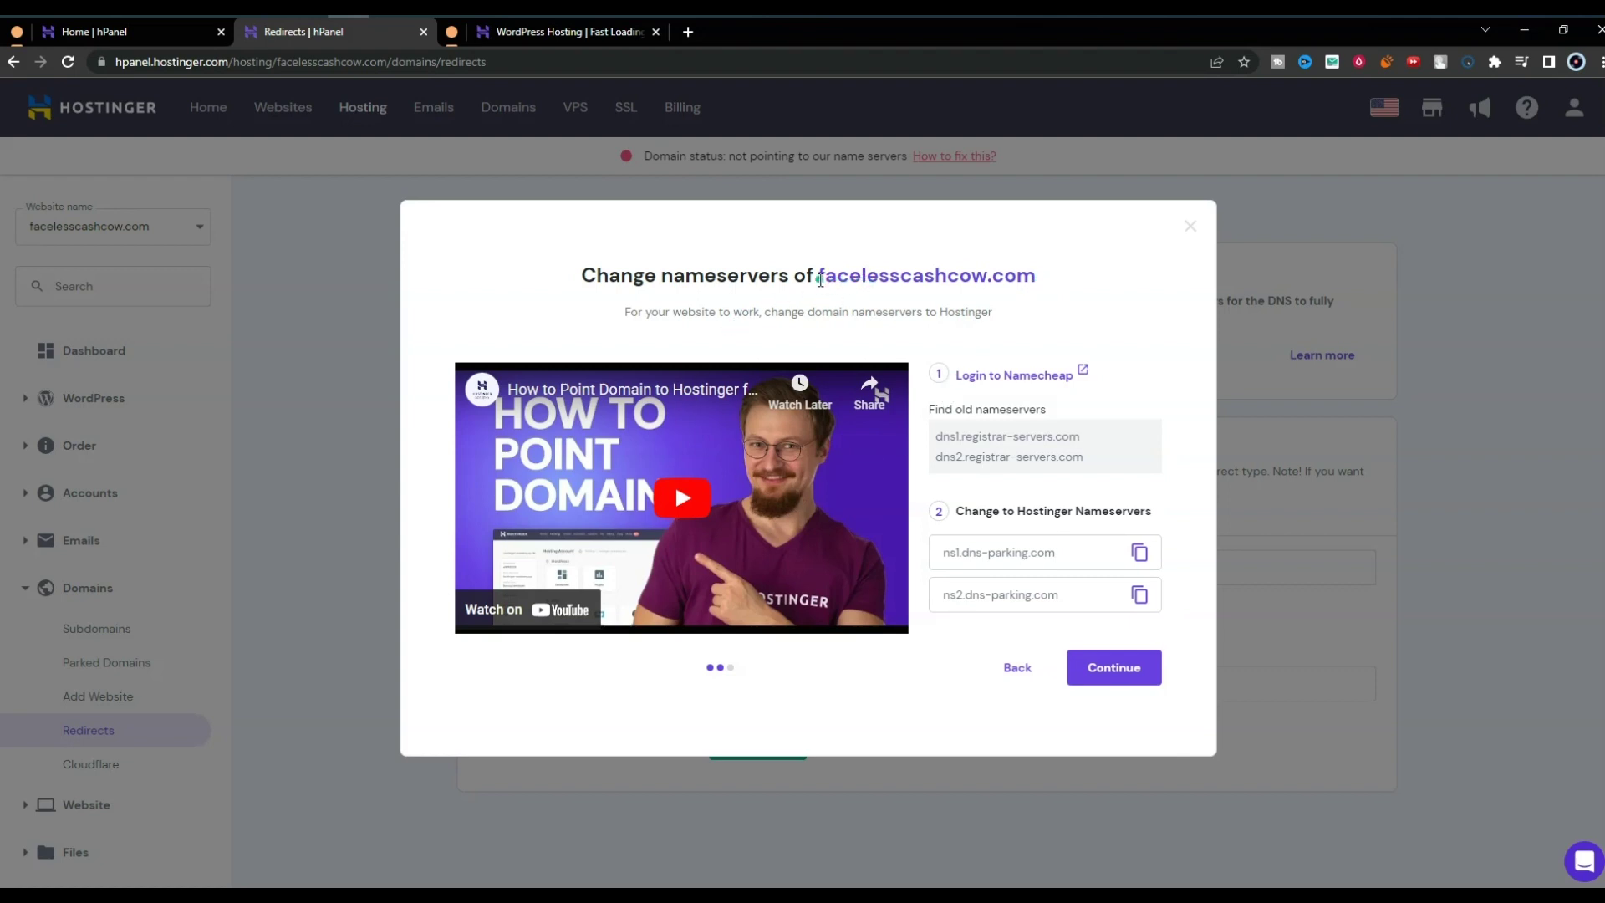
left_click_drag(822, 279, 1034, 285)
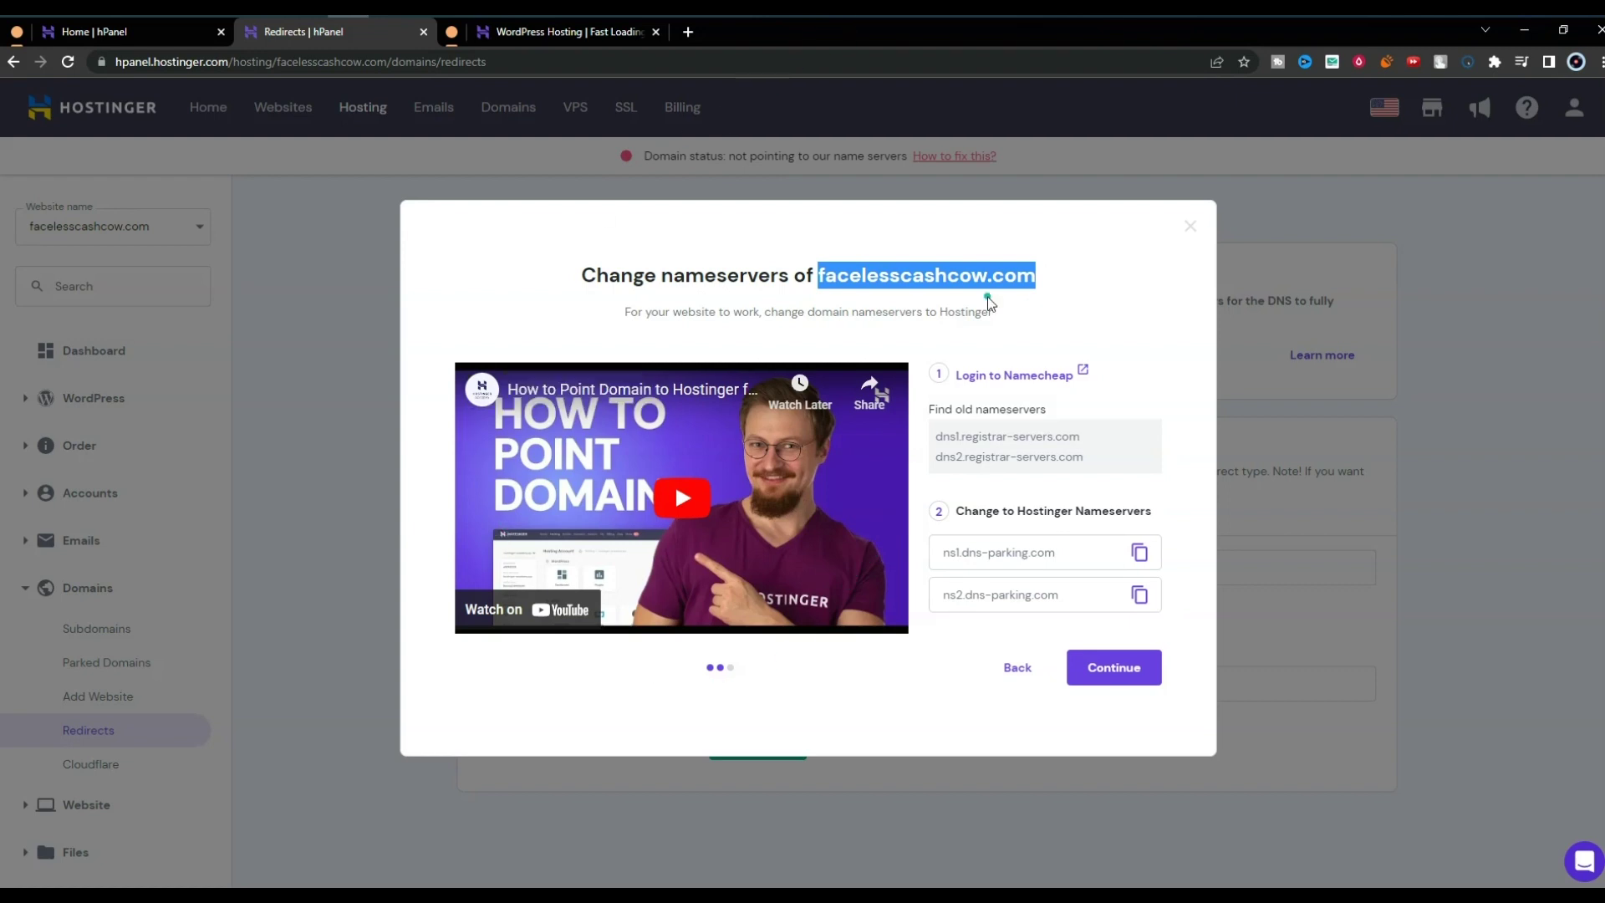
Step: In Namecheap, switch facelesscashcow.com's nameservers from the default to Custom DNS
key("alt+Tab")
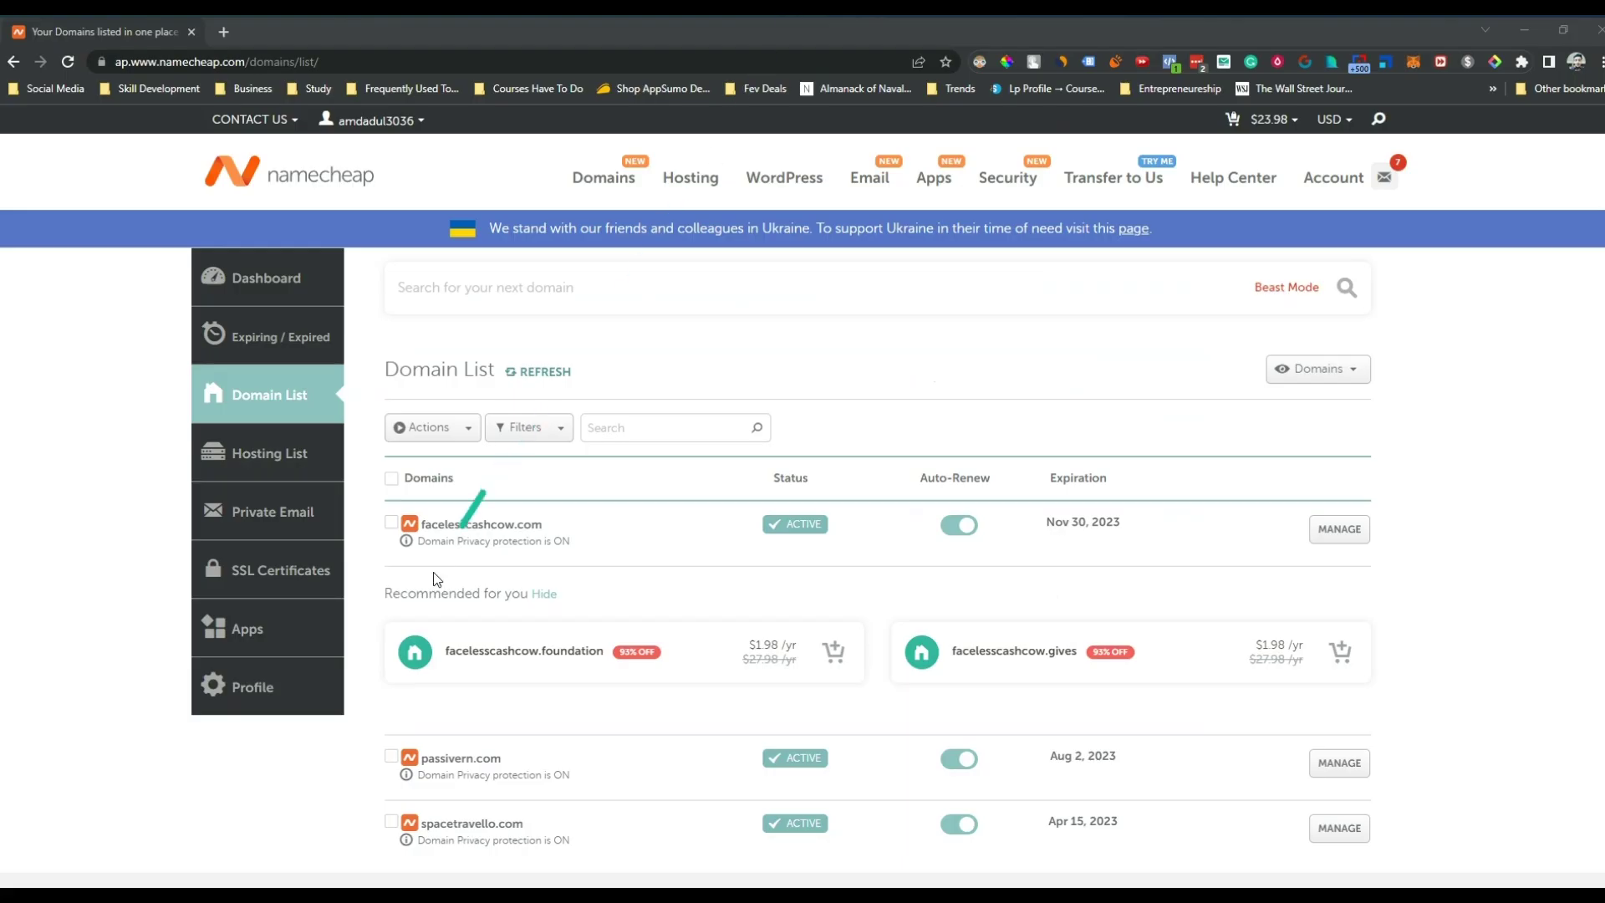
left_click_drag(447, 525, 621, 523)
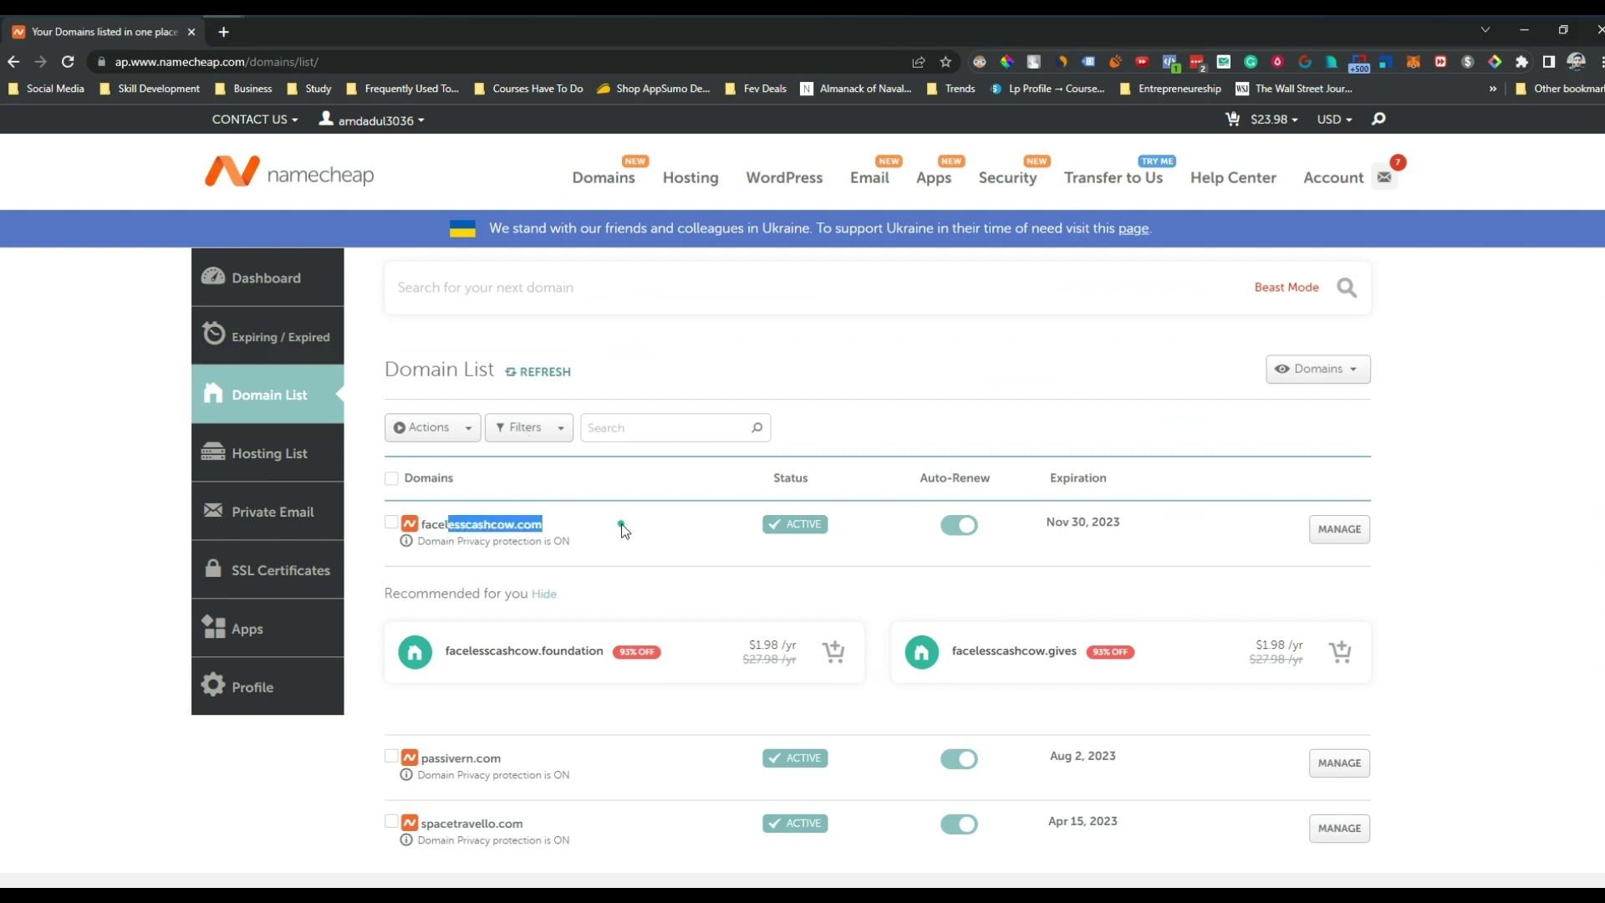
left_click(1339, 529)
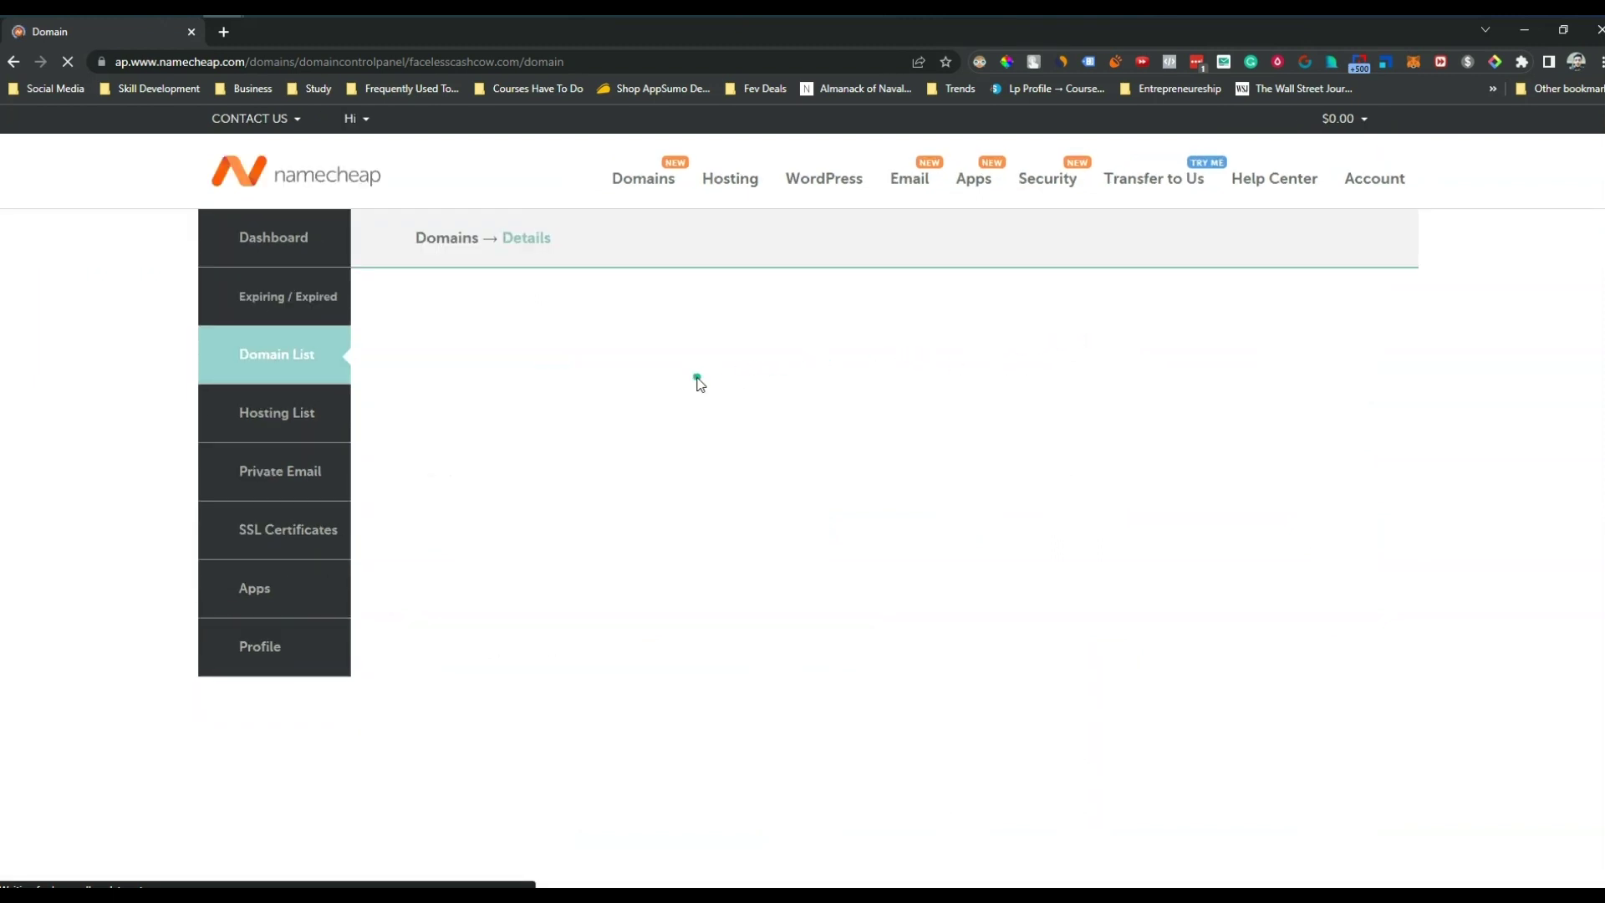
left_click(726, 684)
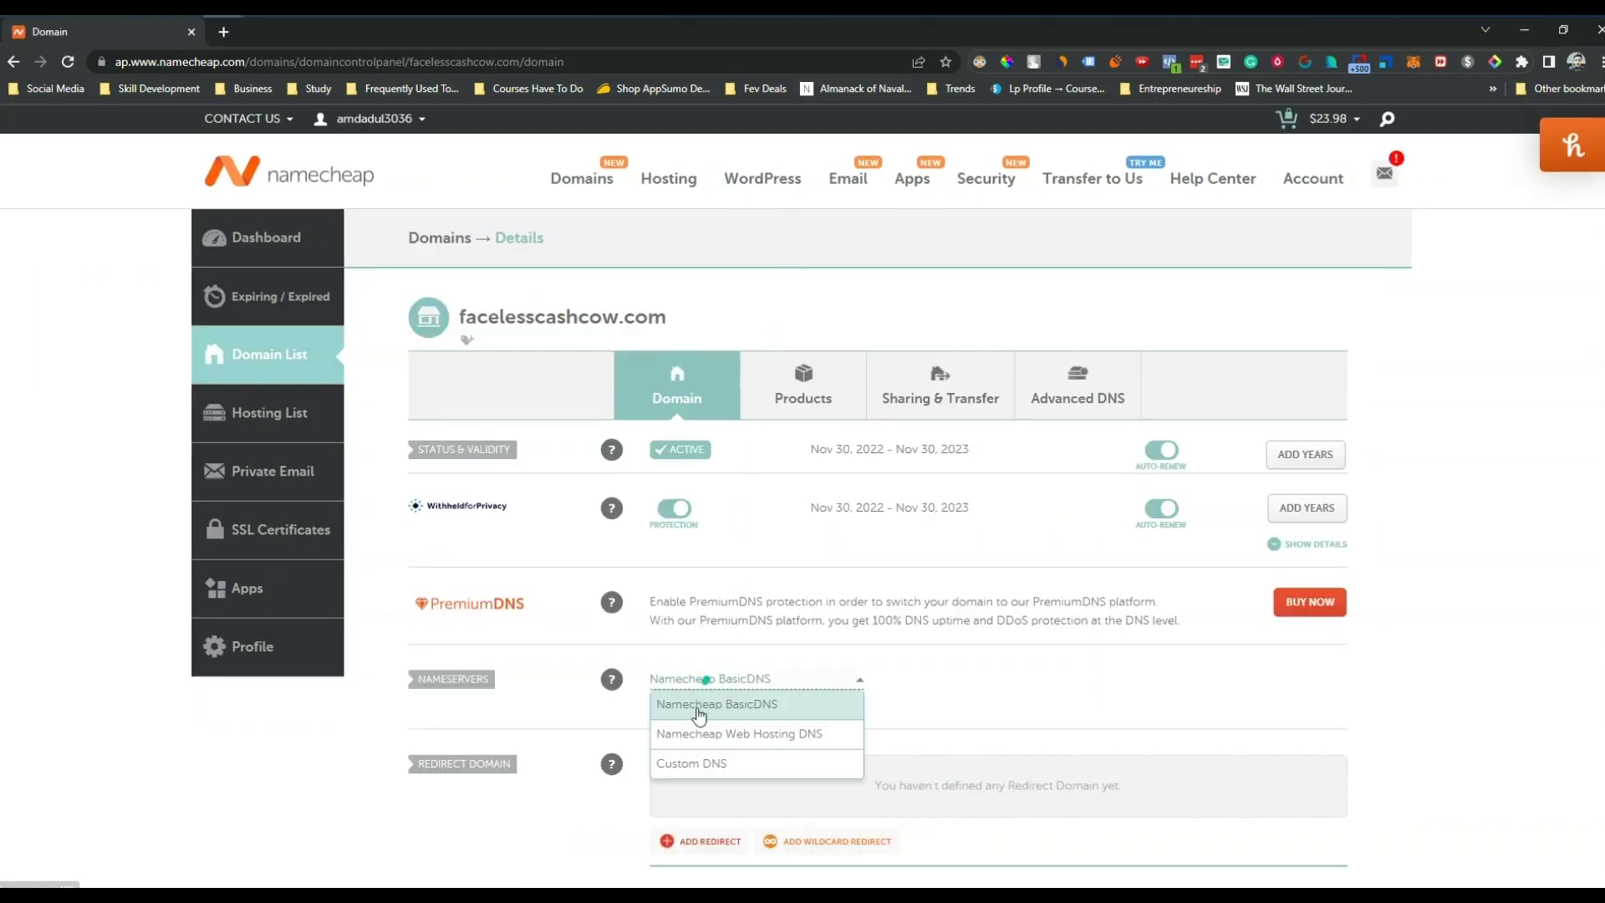
left_click(671, 753)
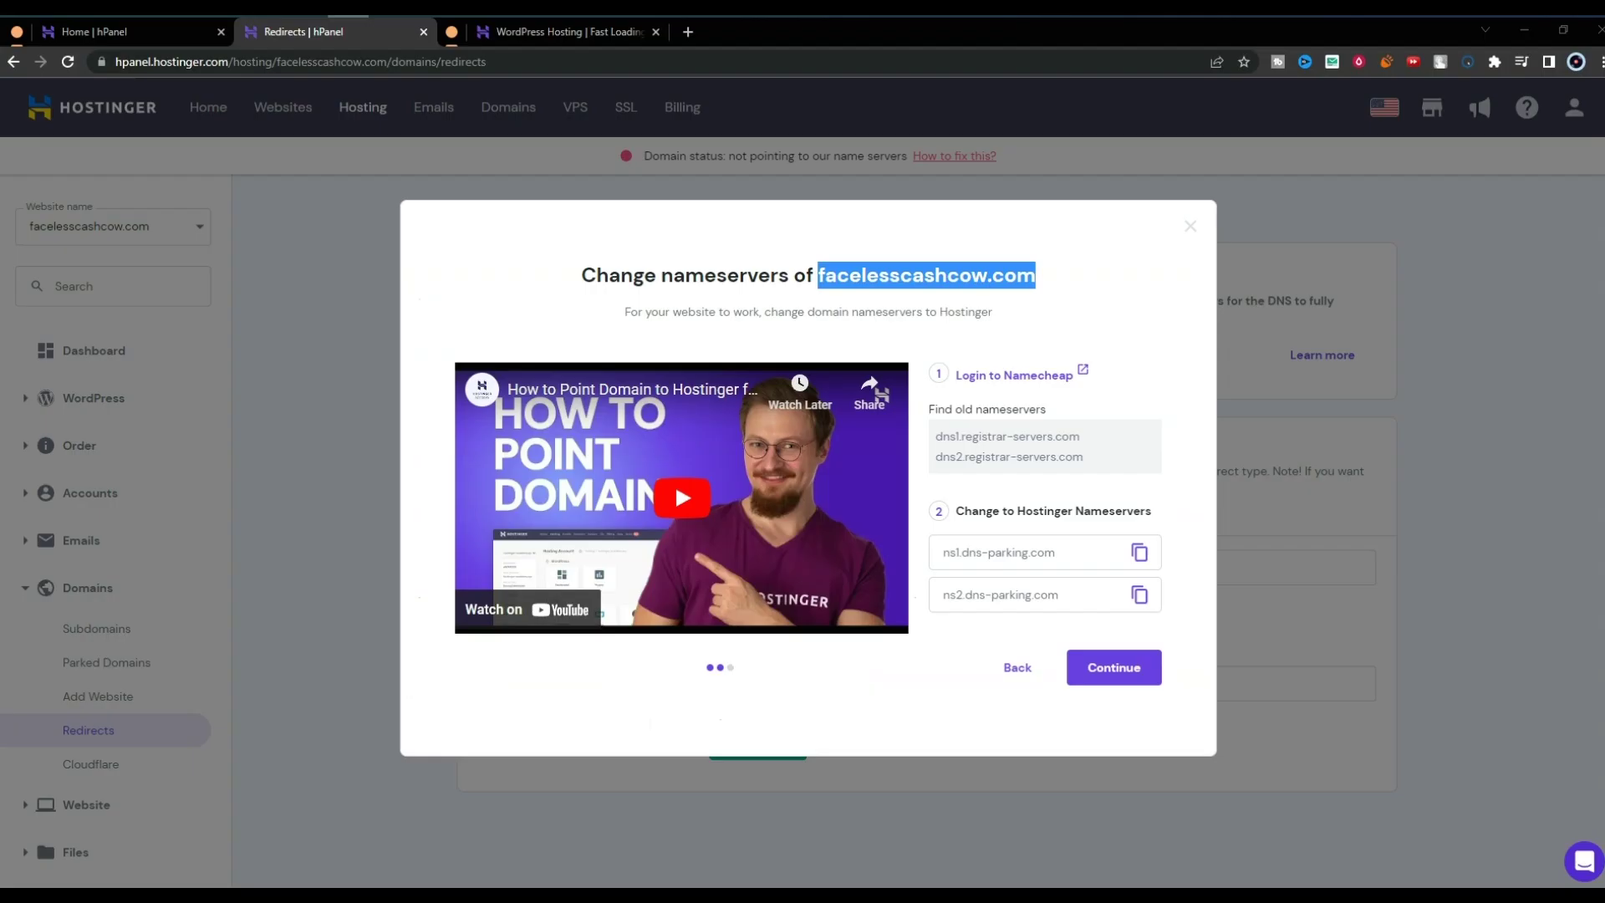
Step: Copy ns1.dns-parking.com from hPanel into Namecheap's Nameserver 1 field
left_click(1139, 554)
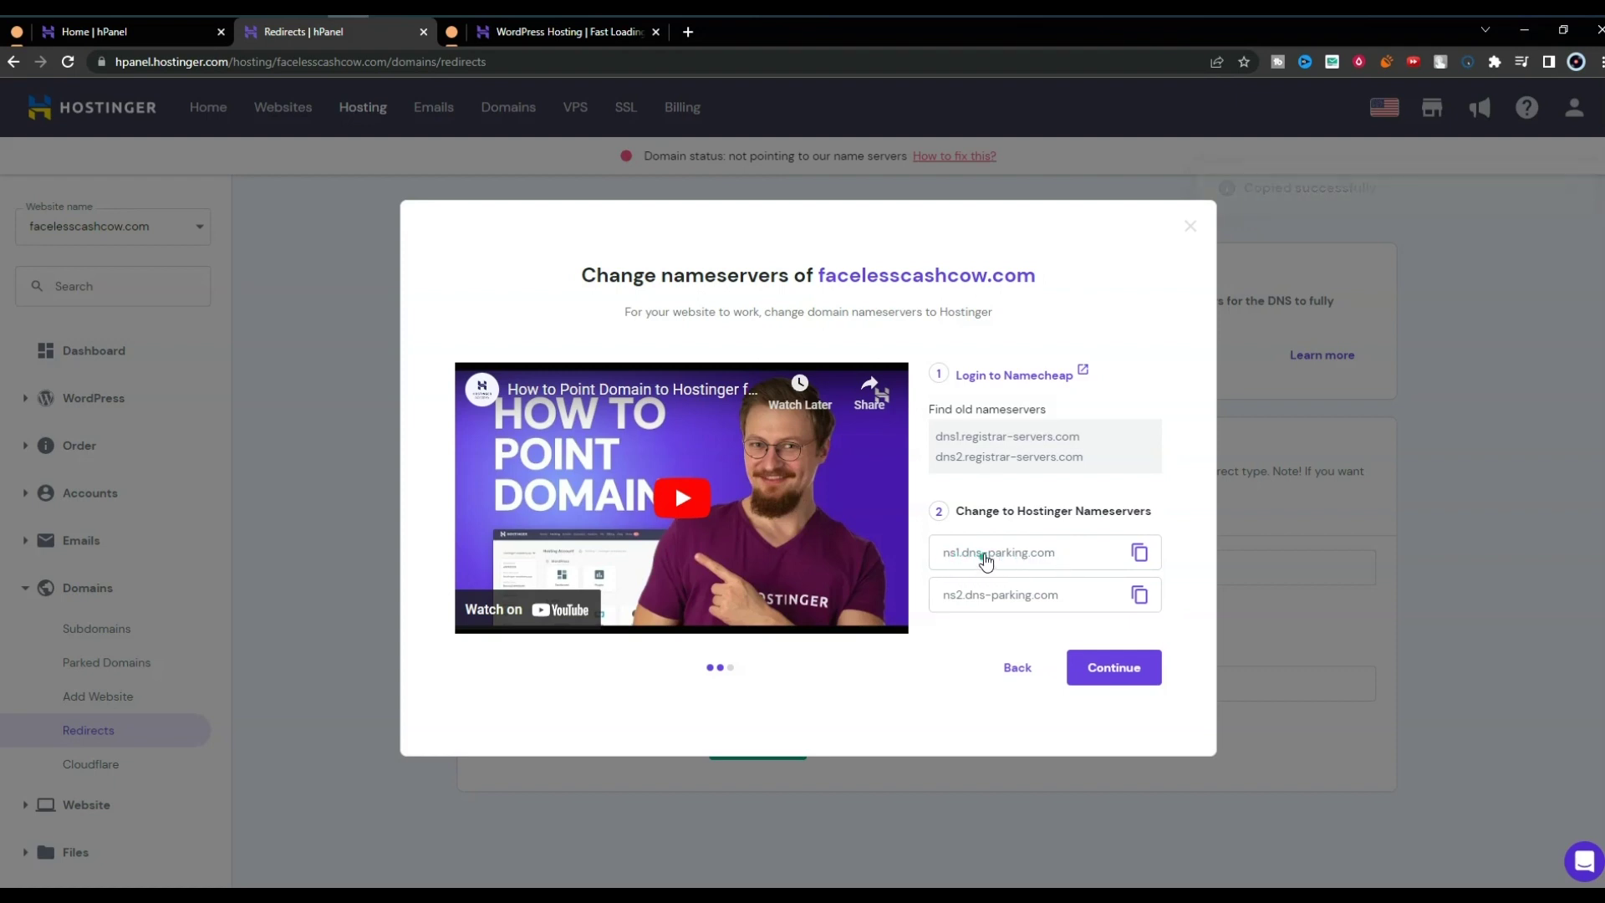
left_click(1138, 553)
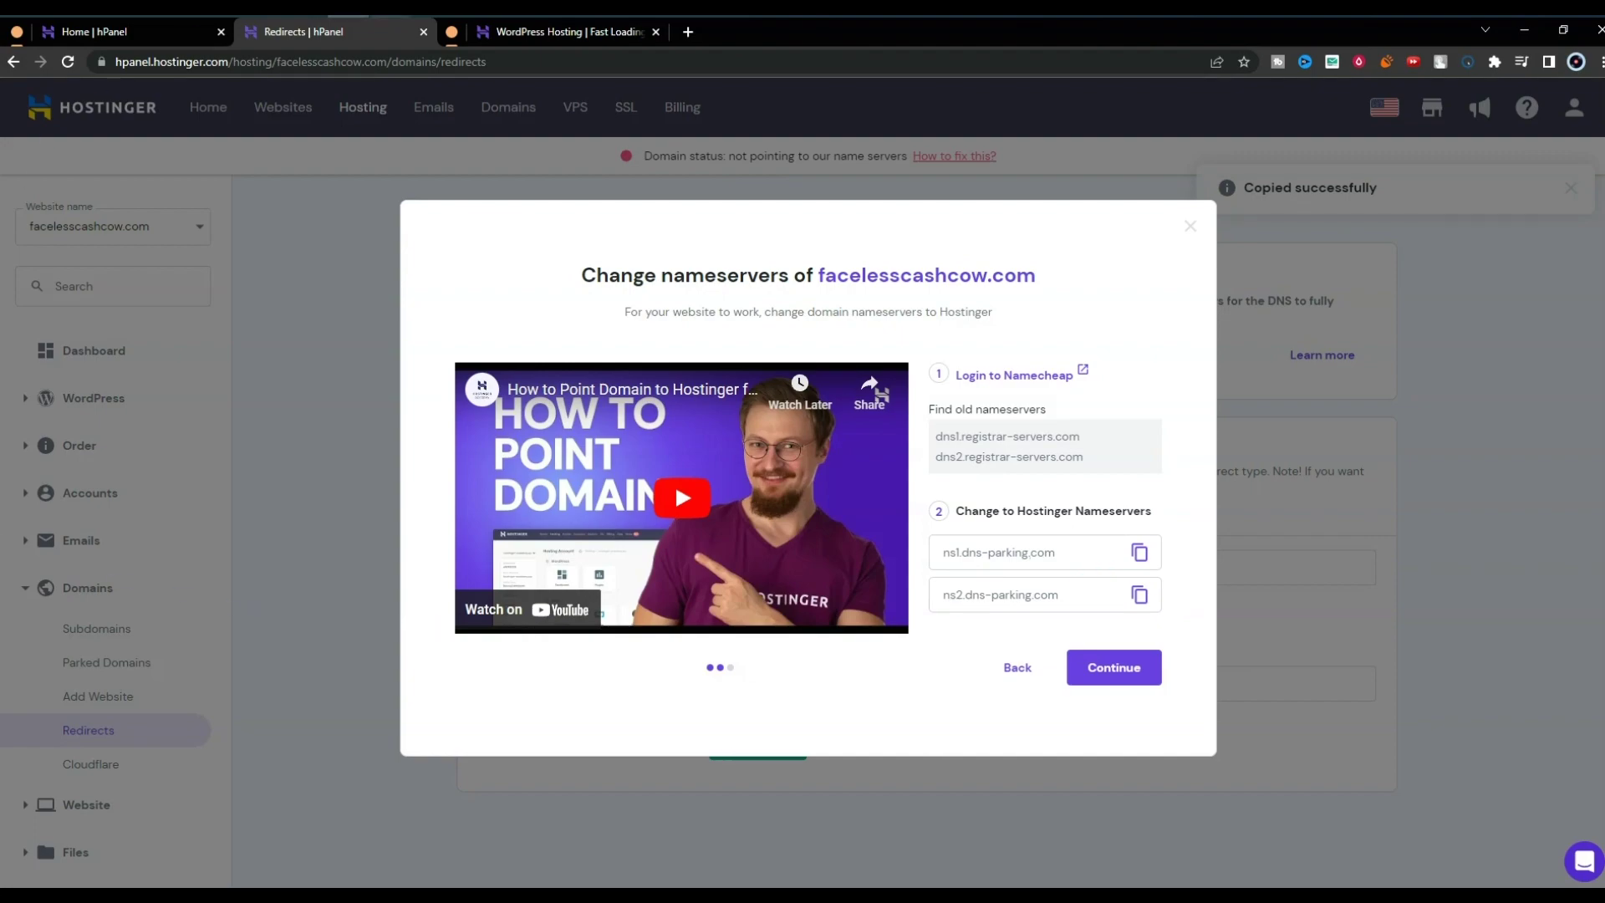
key("alt+Tab")
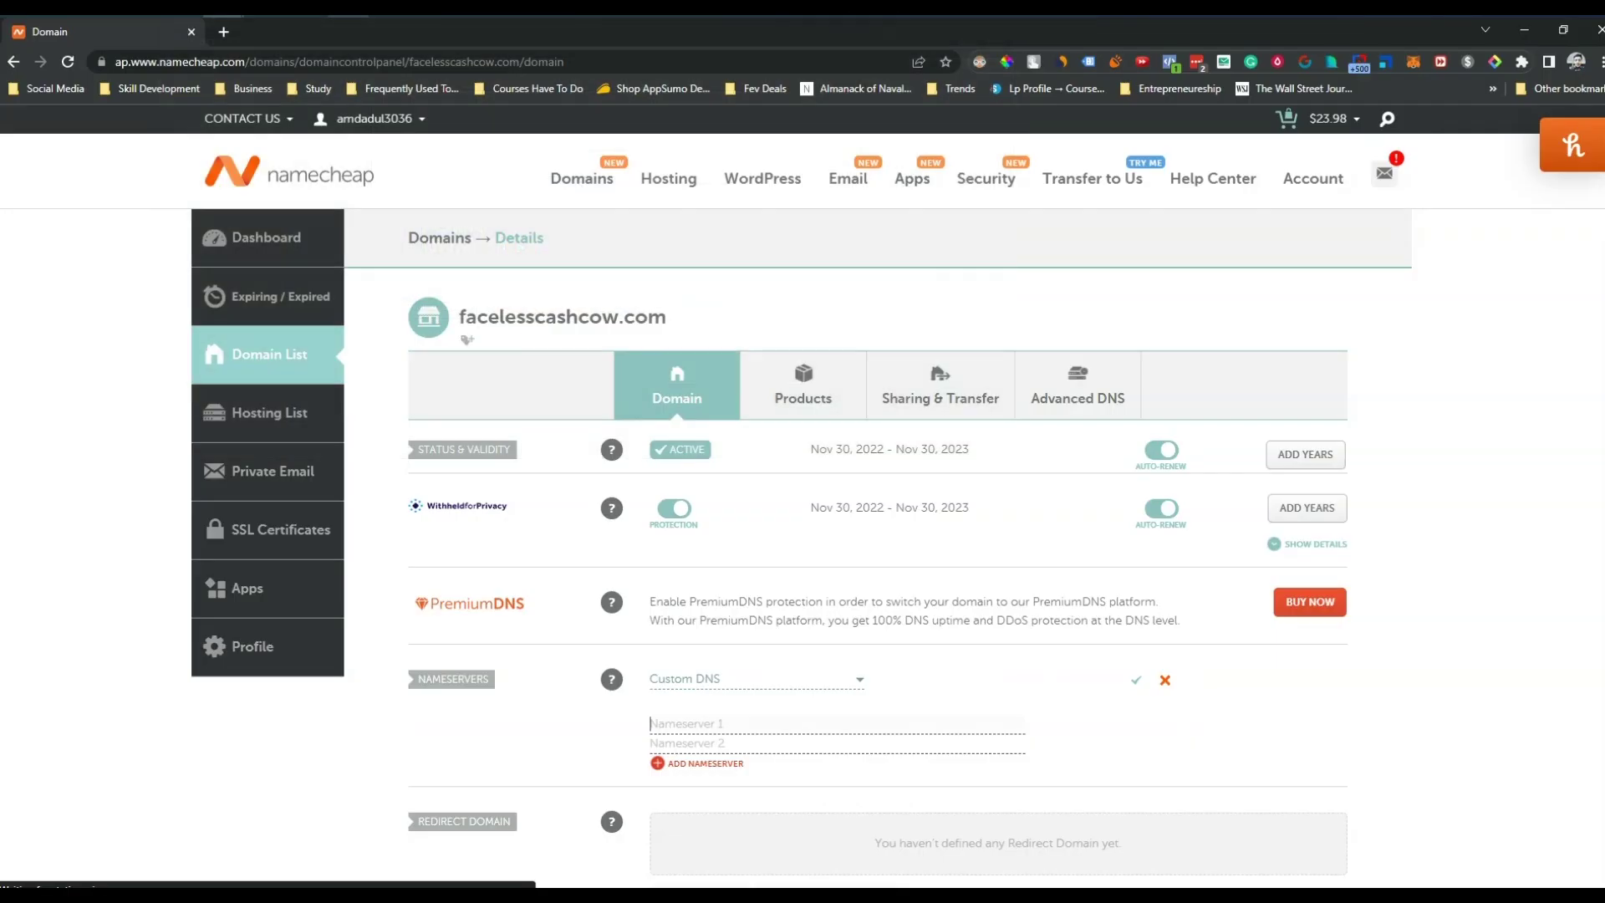
left_click(732, 715)
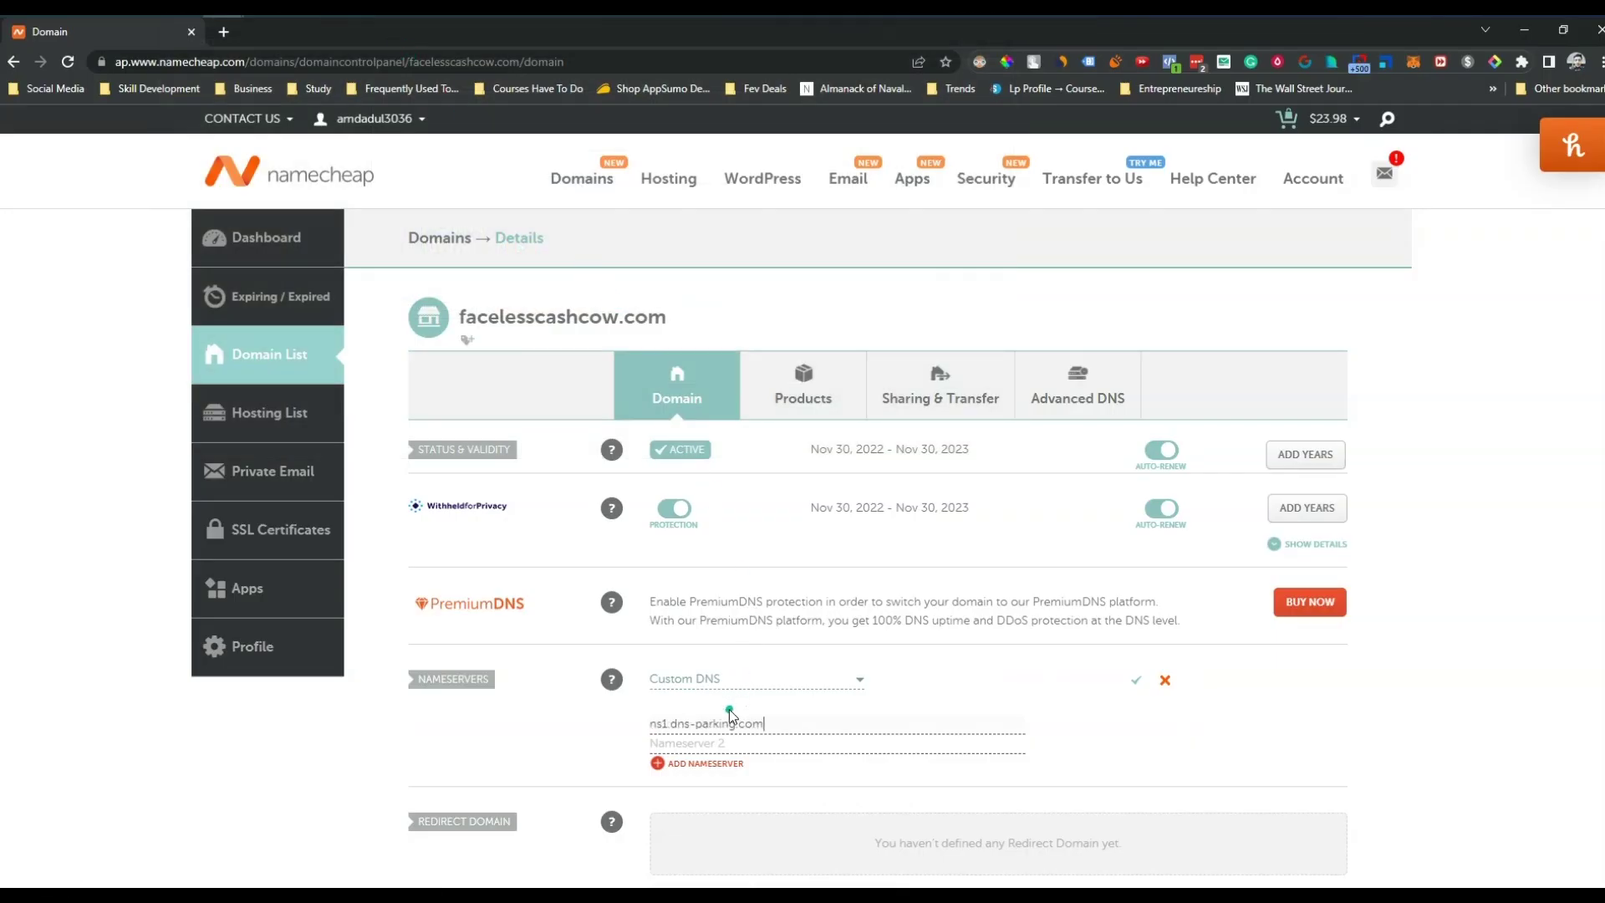
key("ctrl+v")
Step: Add ns2.dns-parking.com as Nameserver 2 and save, noting the 48-hour propagation notice
key("alt+Tab")
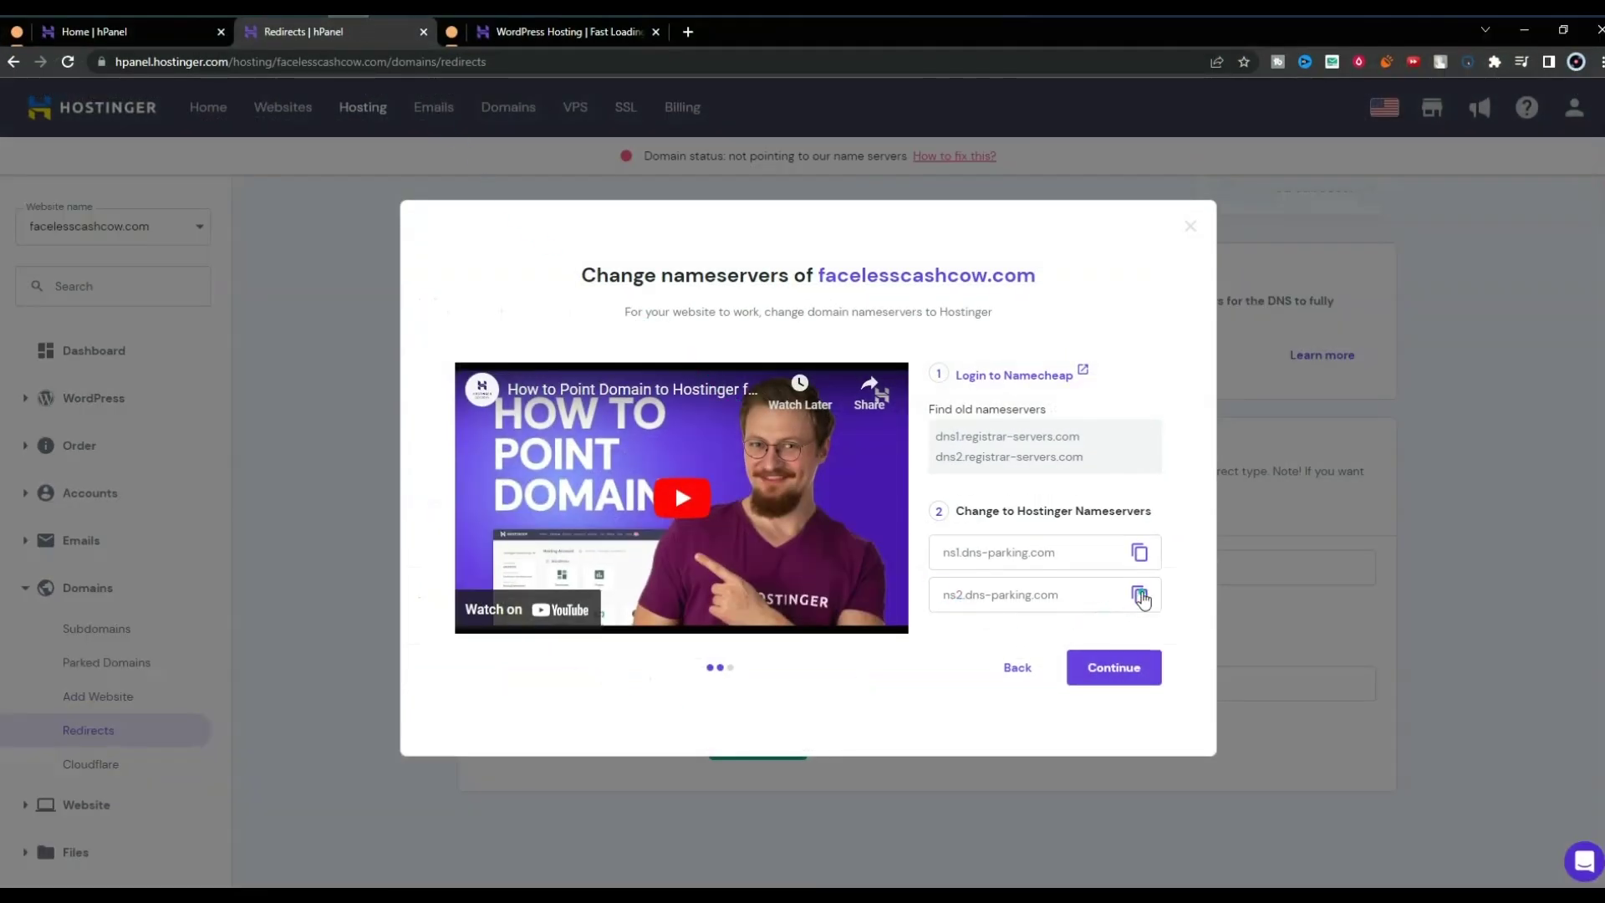
left_click(1141, 596)
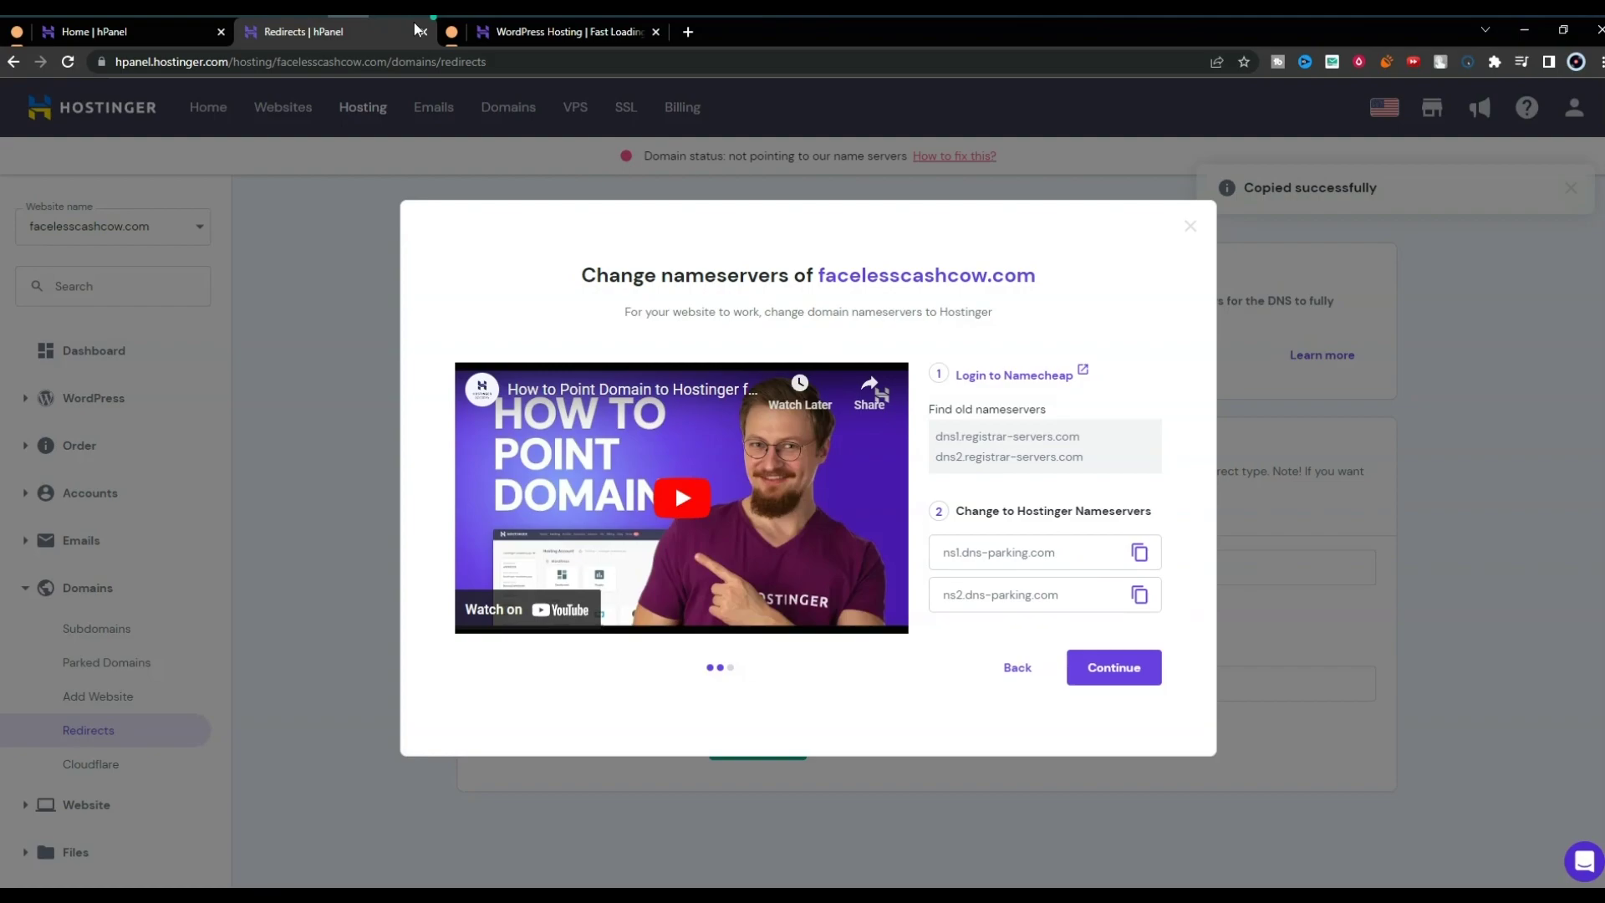
key("alt+Tab")
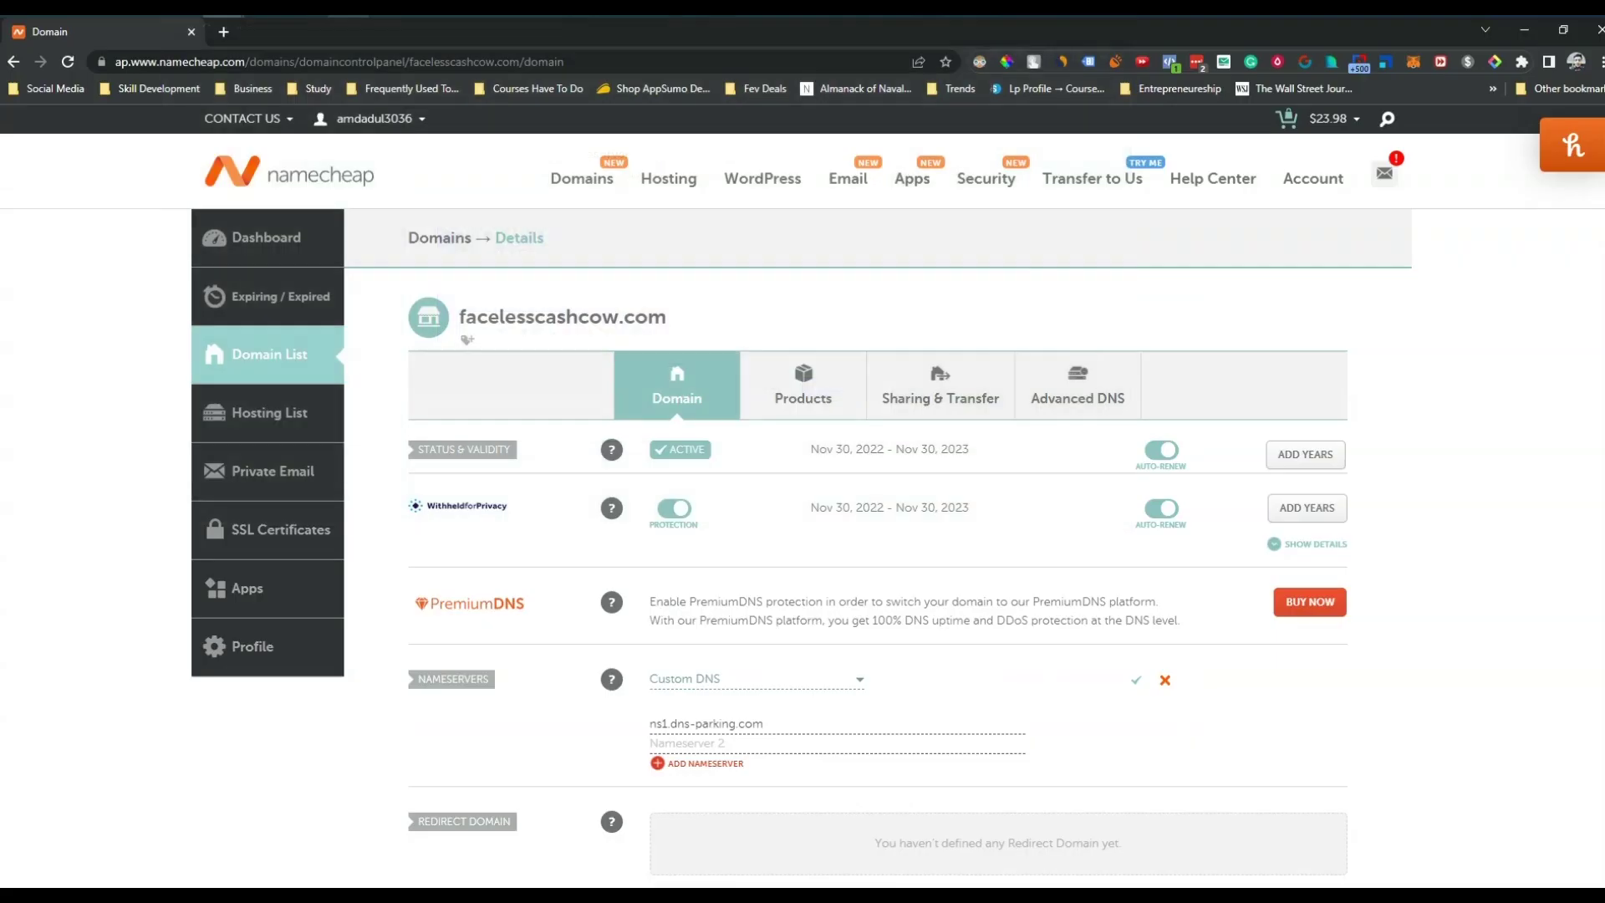
key("ctrl+v")
left_click(1136, 680)
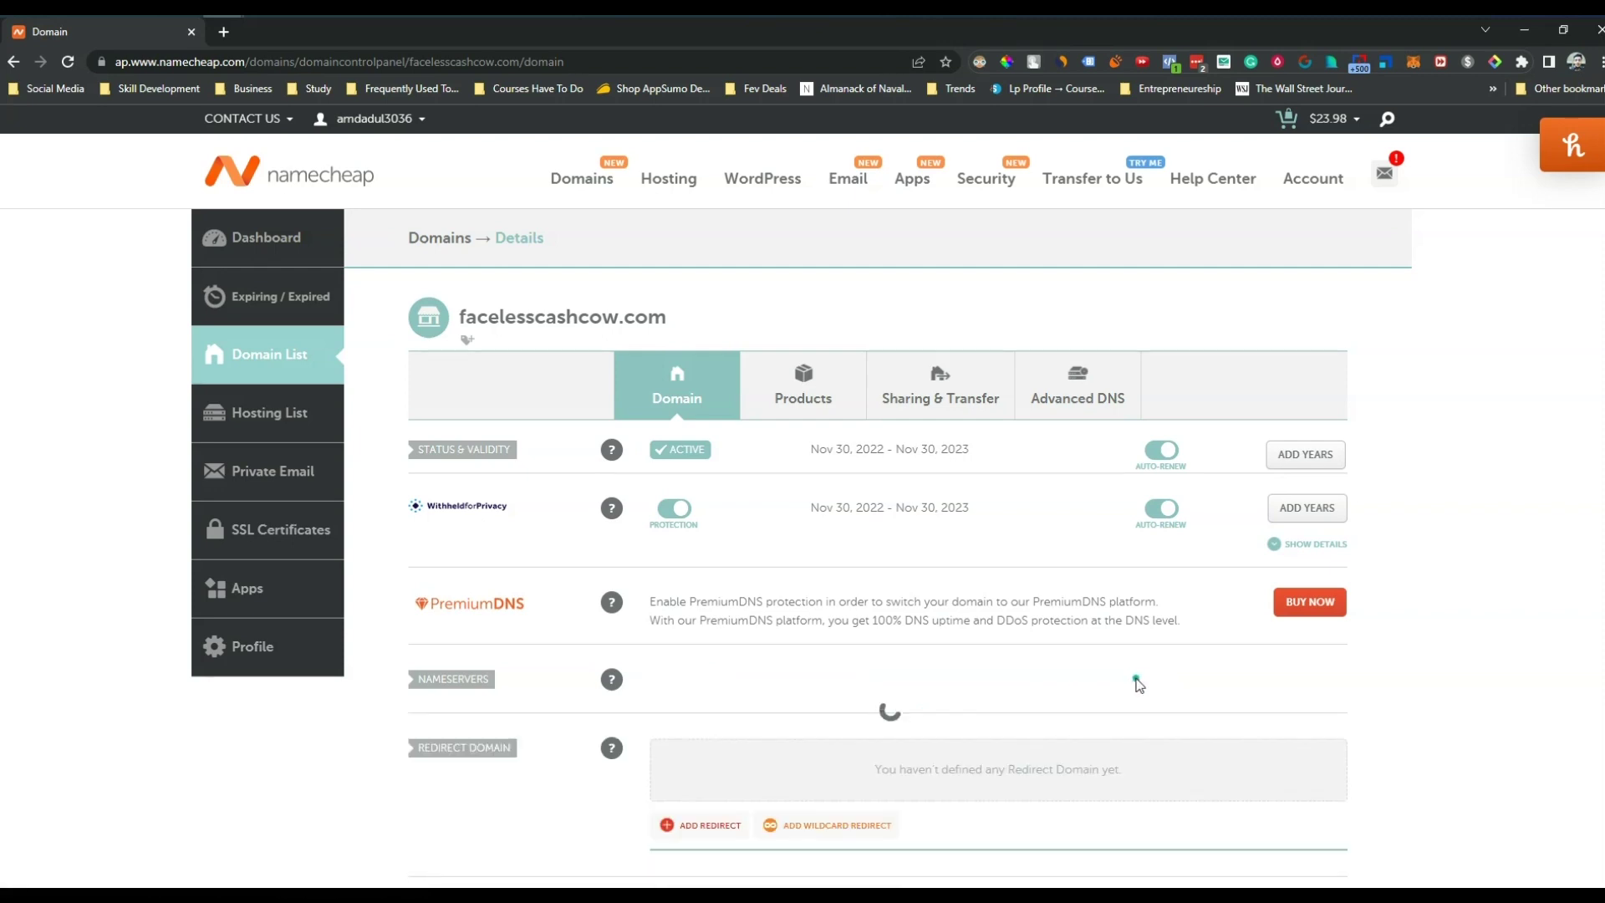
scroll(1136, 681, "down", 2)
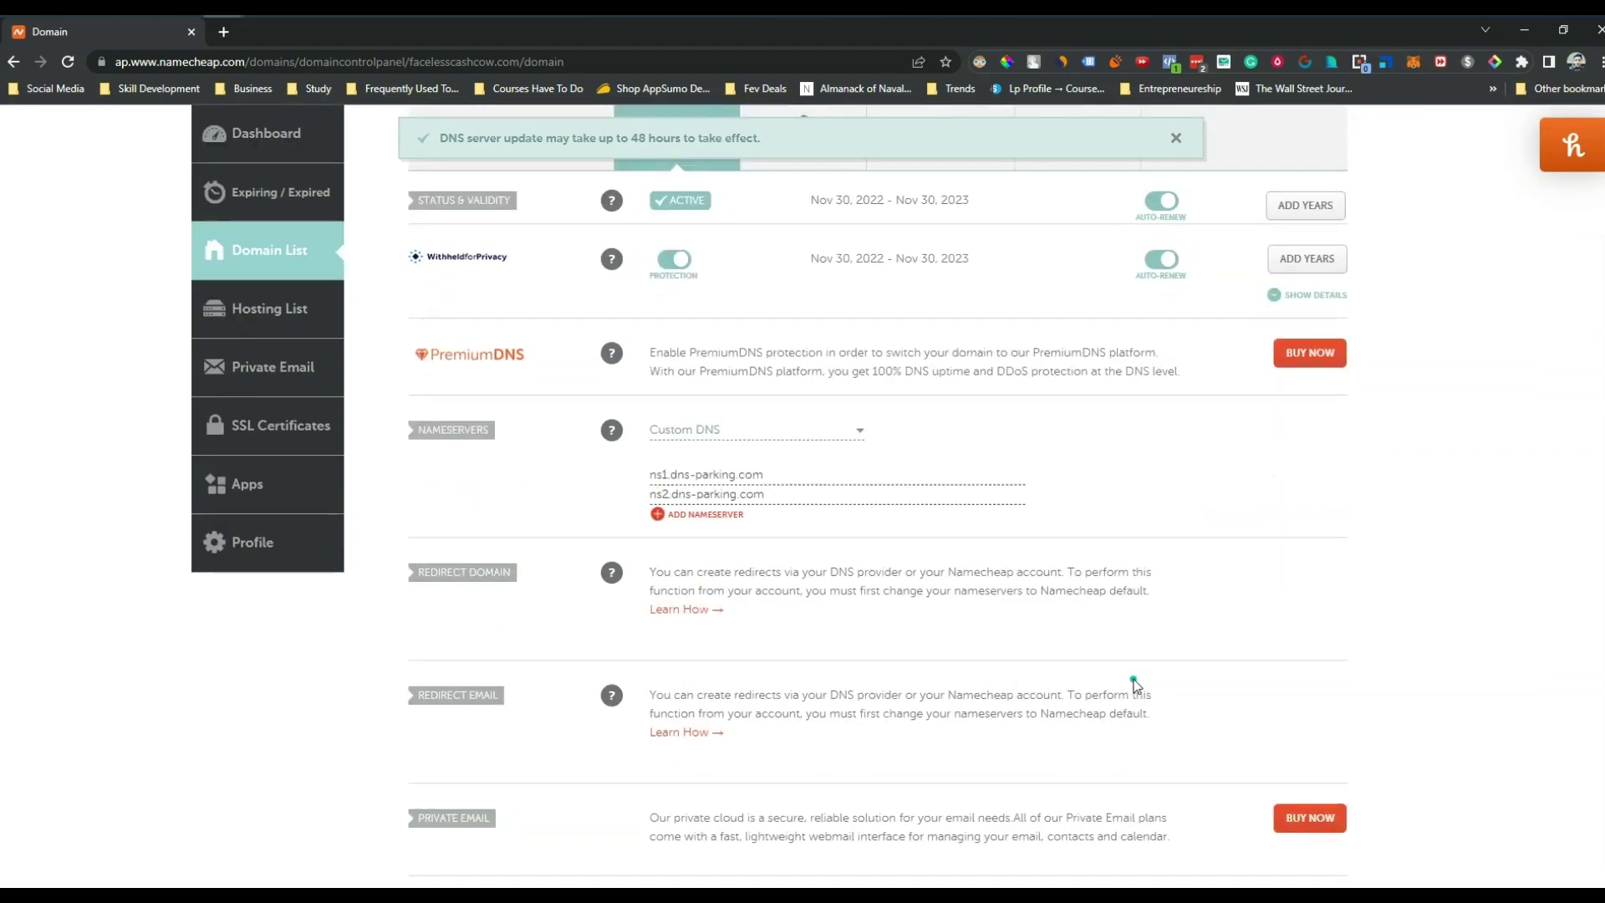
scroll(1136, 682, "up", 2)
left_click_drag(598, 138, 724, 138)
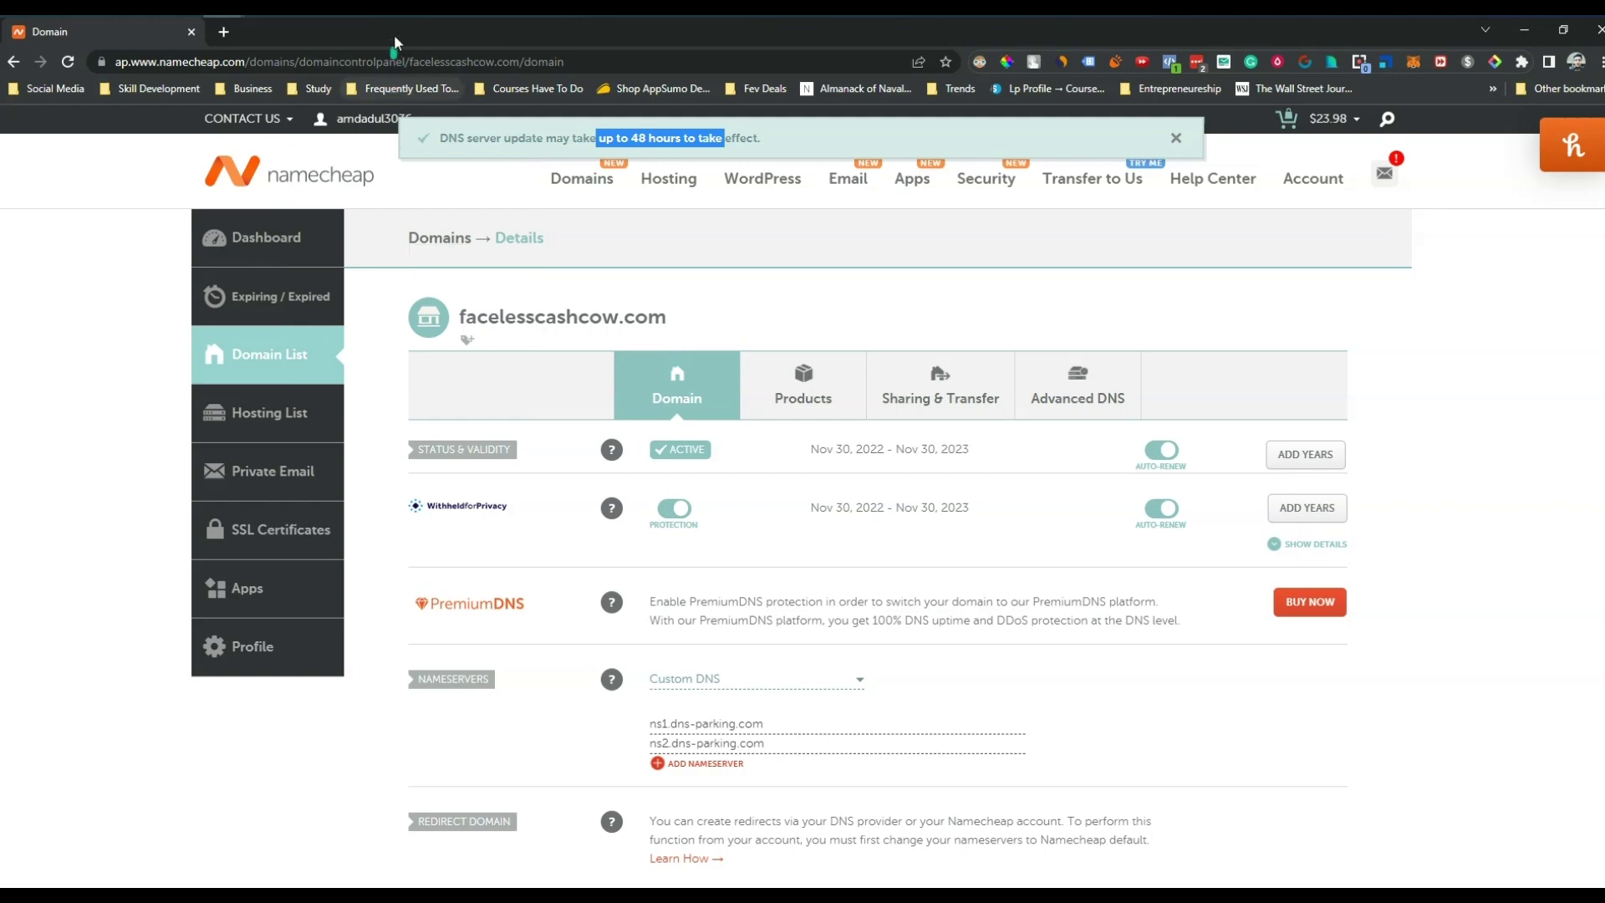
left_click_drag(414, 439, 377, 449)
Step: Confirm the nameserver change in hPanel and close the 'All set!' wizard
key("alt+Tab")
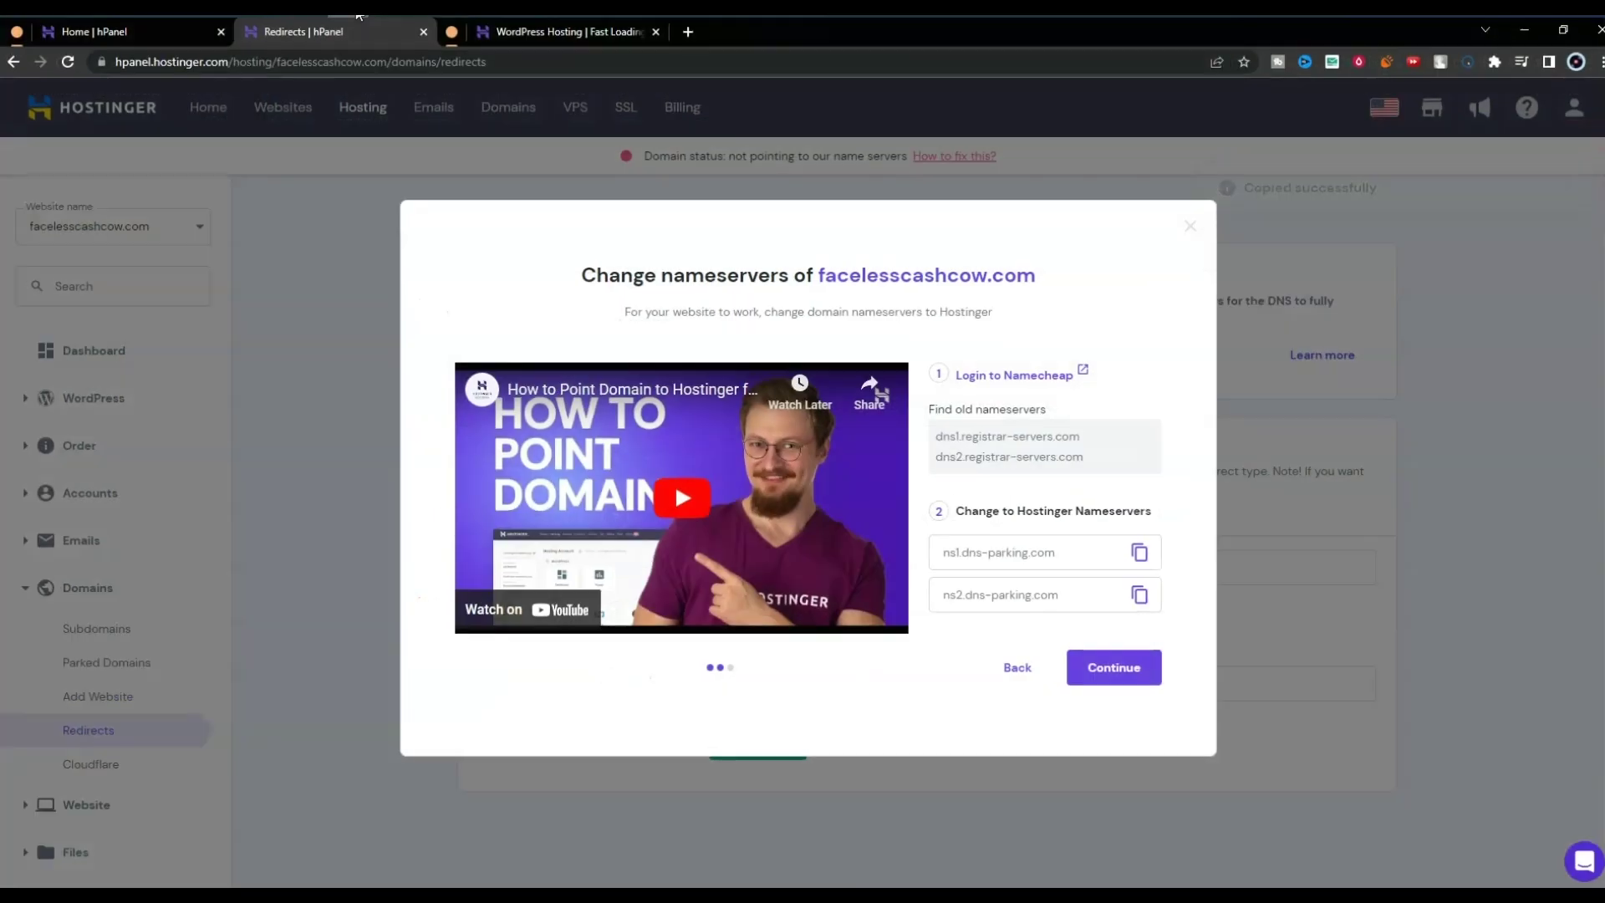
left_click(1042, 463)
left_click(1095, 668)
left_click(1095, 673)
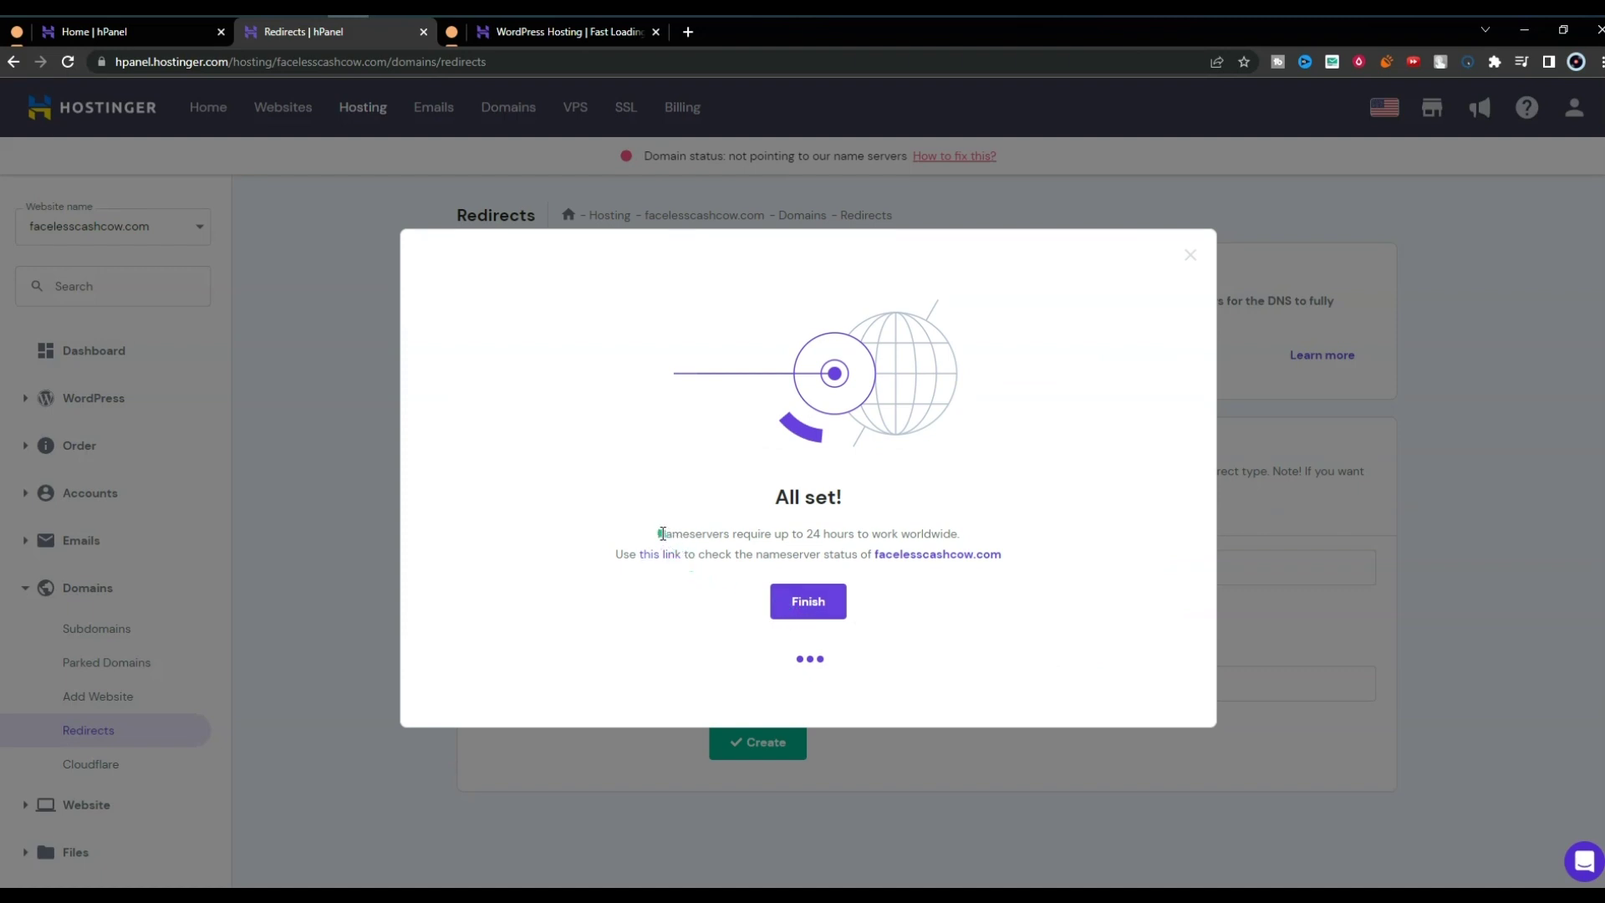
left_click_drag(660, 533, 967, 534)
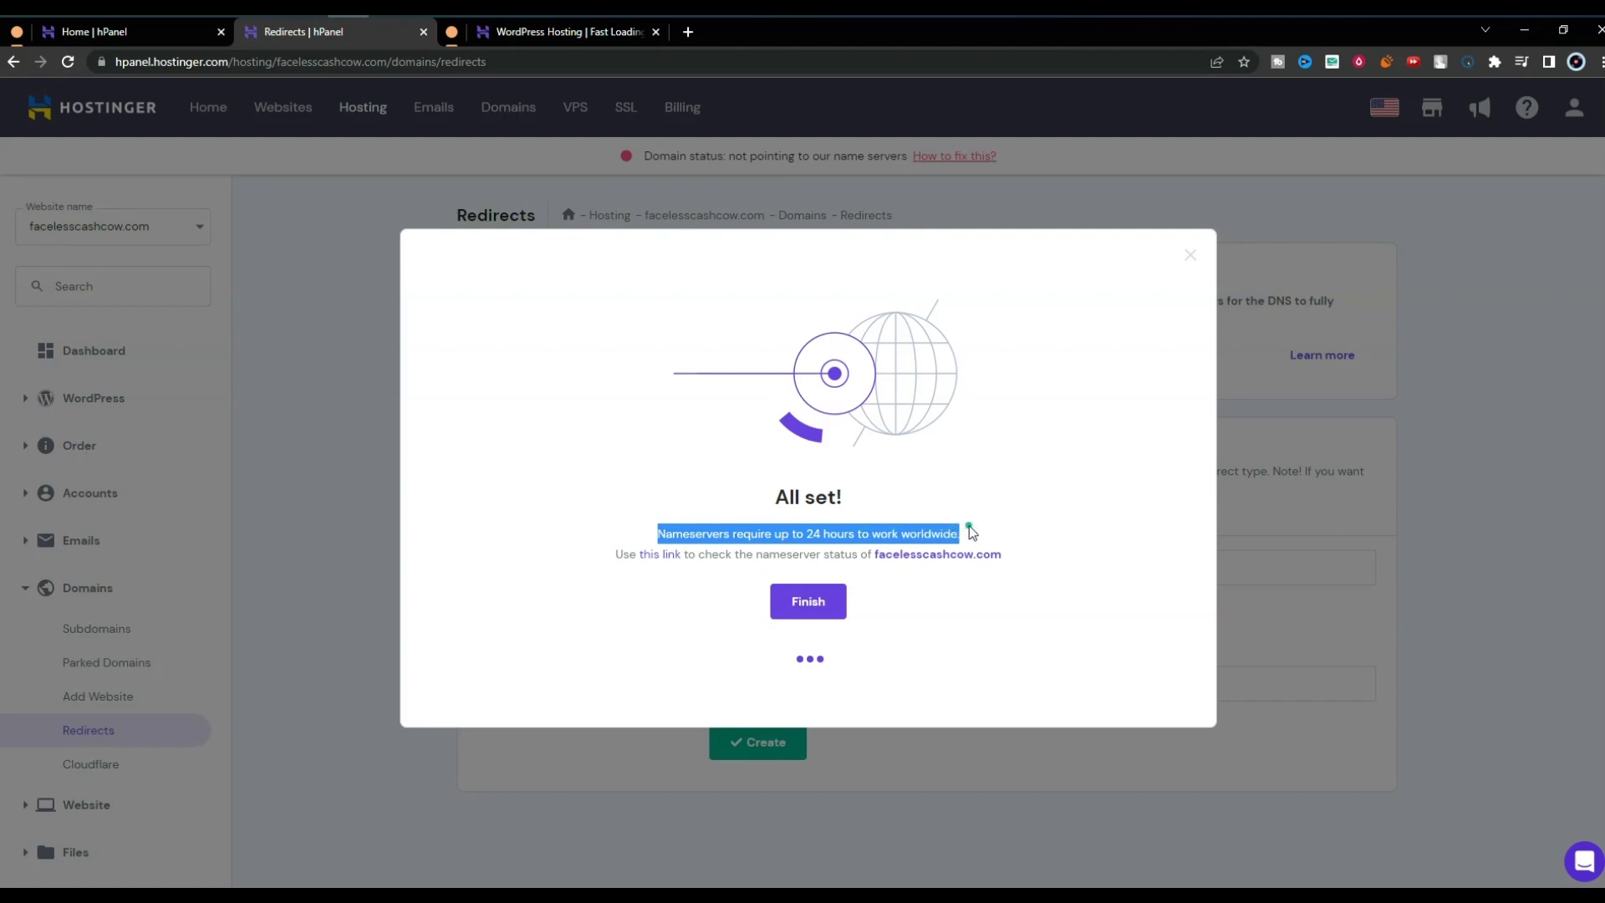
left_click(795, 602)
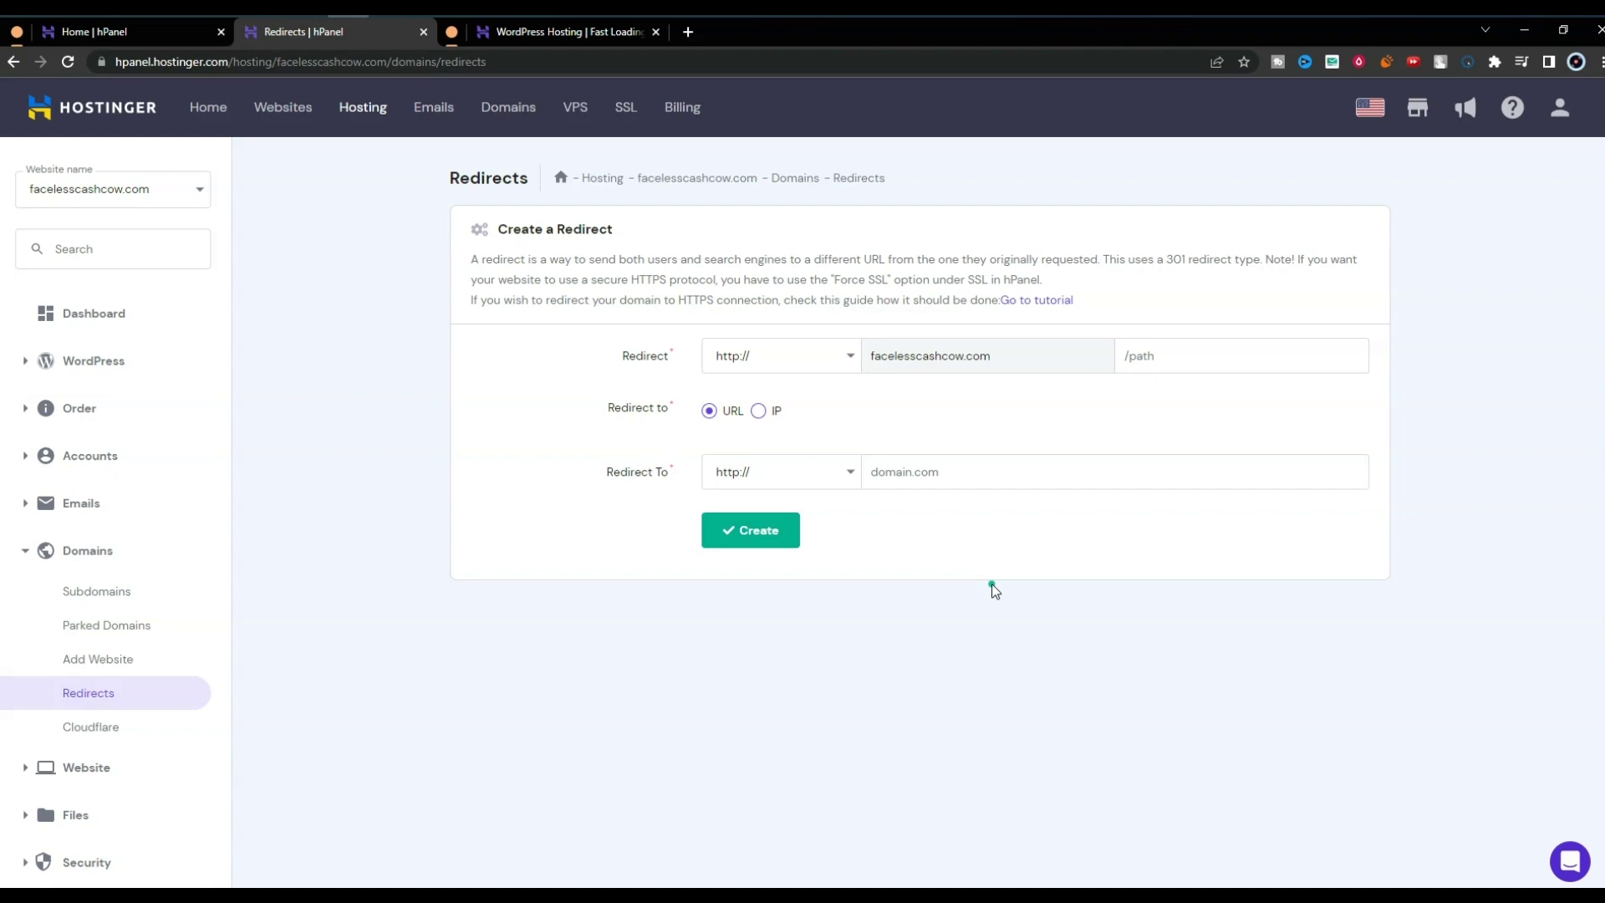
left_click(68, 63)
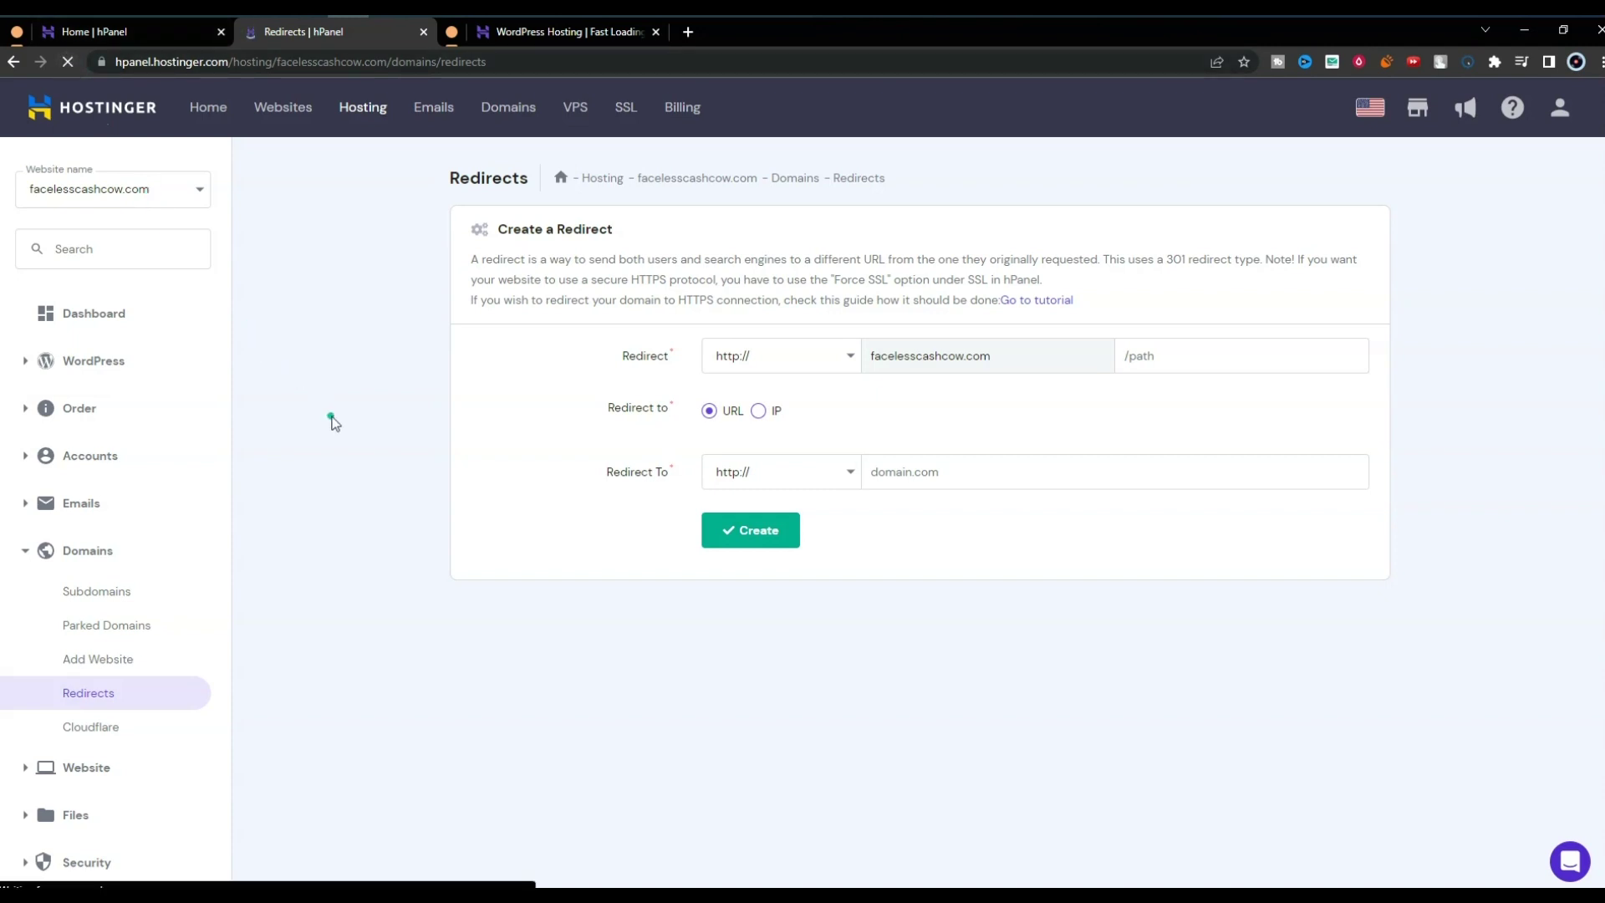